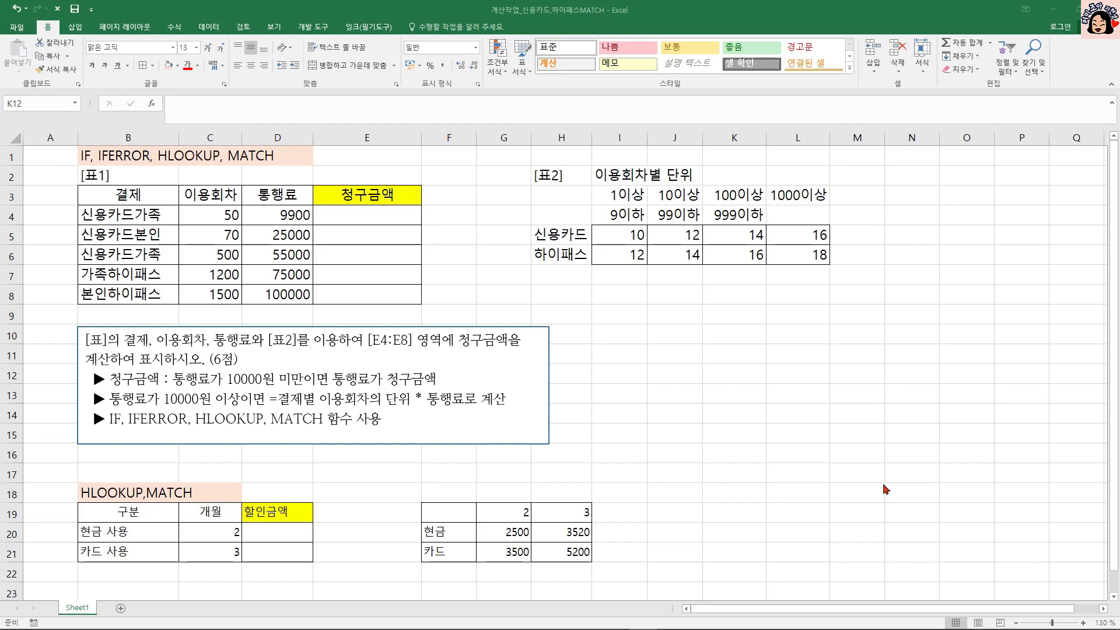
Examine how each row's payment type and months in B20:C21 map to a discount amount in the lookup table F19:H21.
left_click(676, 435)
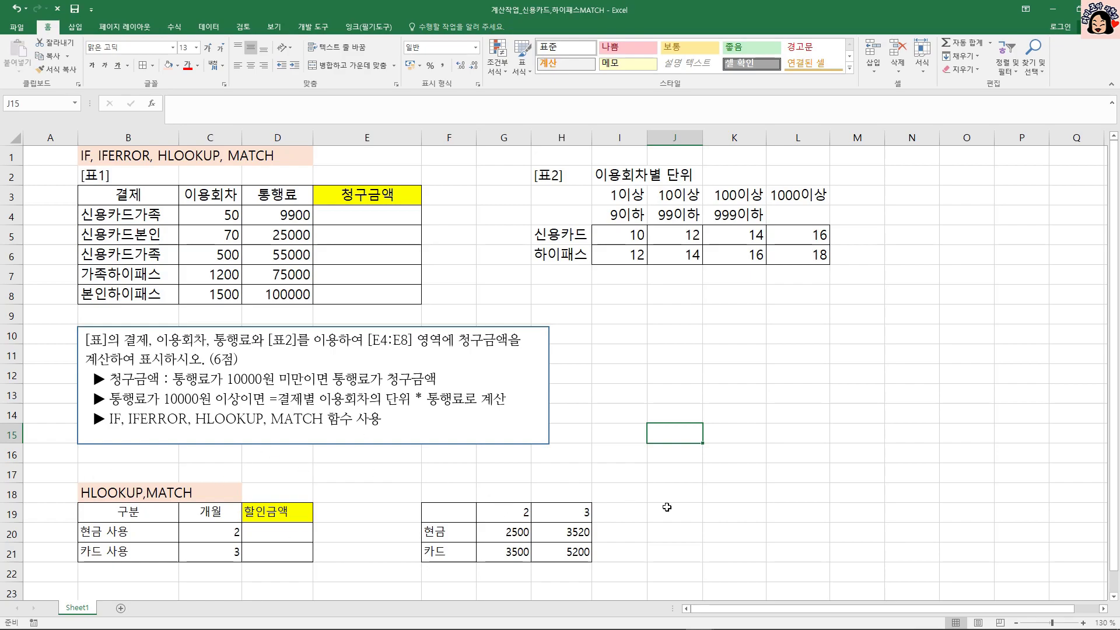
left_click(111, 532)
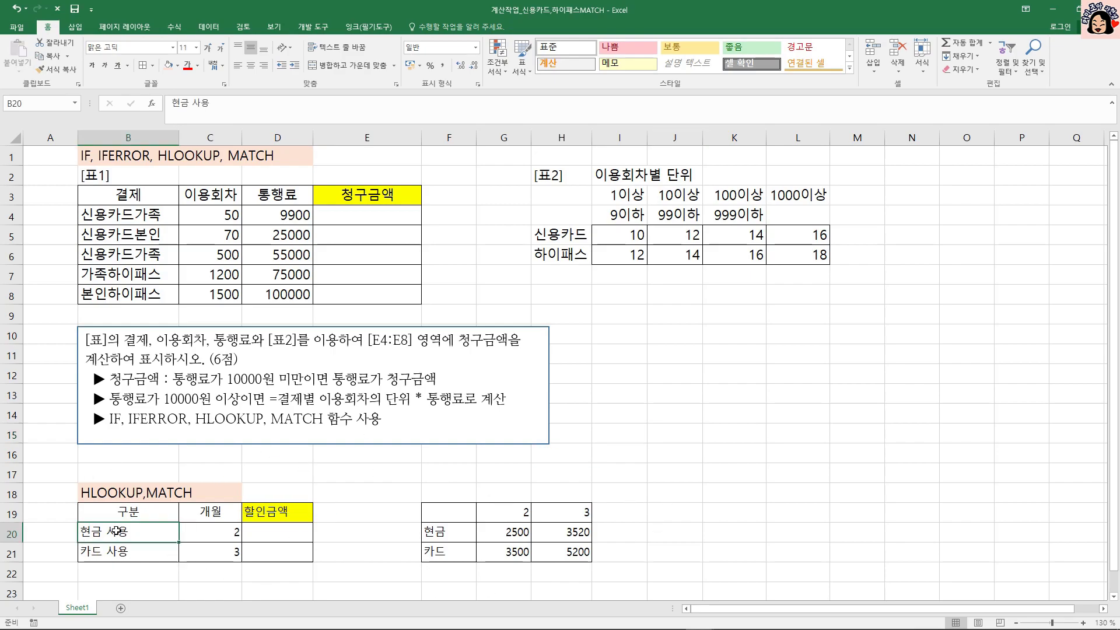
left_click(217, 527)
left_click(461, 528)
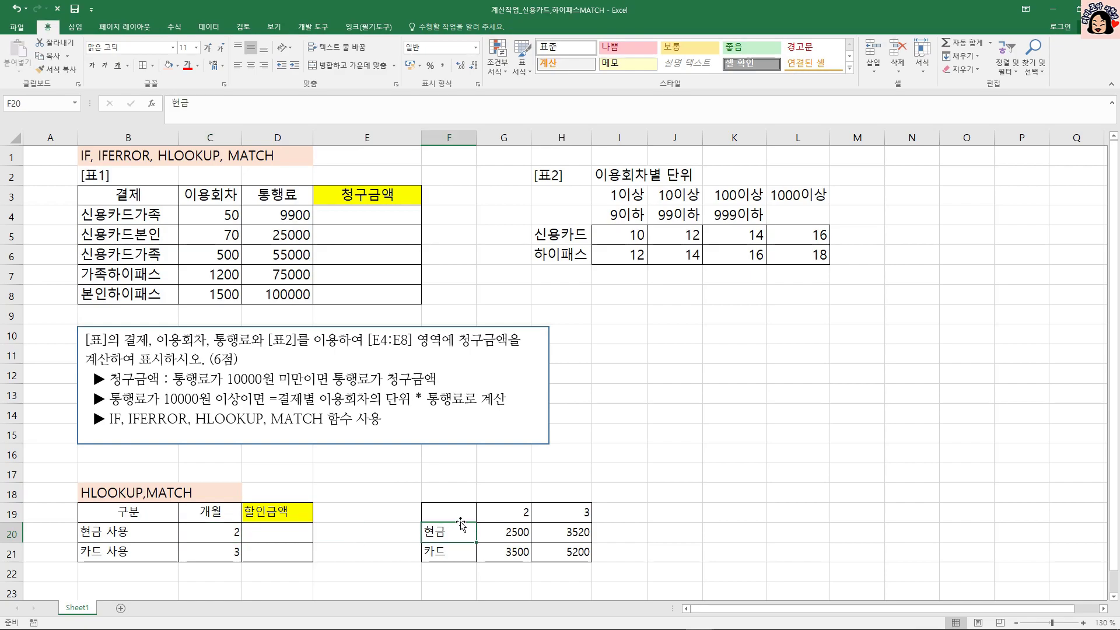
left_click(511, 514)
left_click(517, 533)
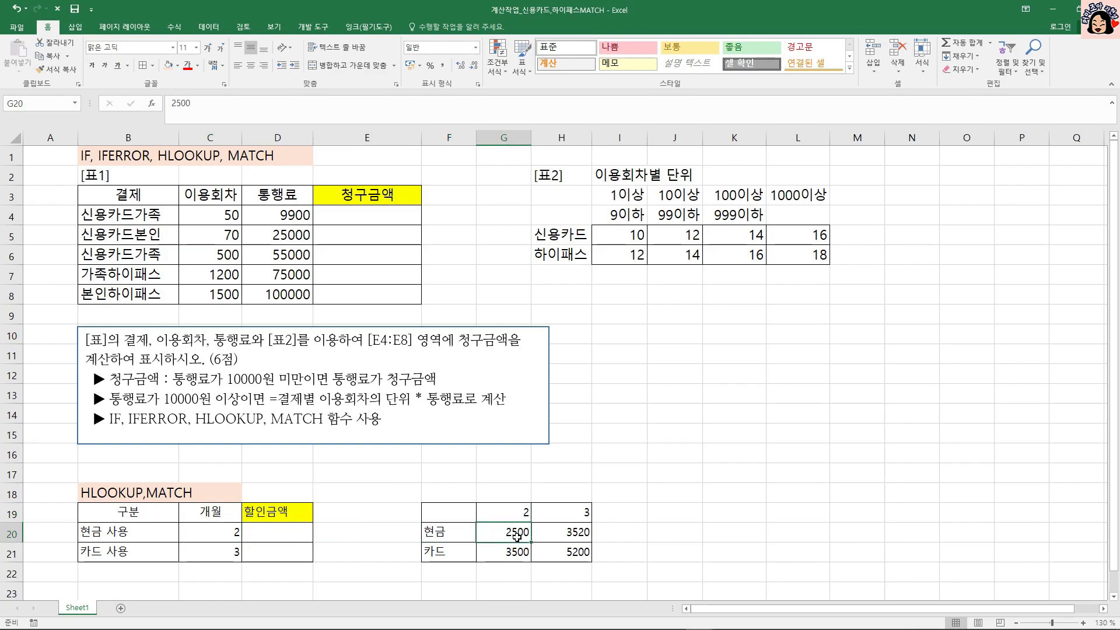
left_click(280, 536)
left_click(105, 551)
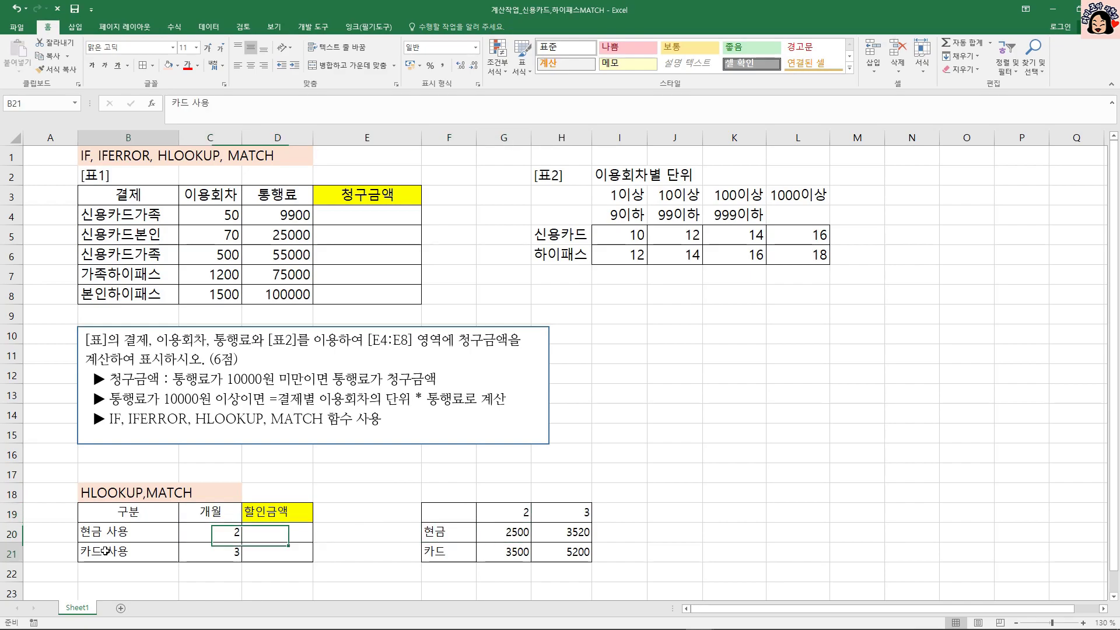
left_click(204, 551)
left_click(441, 550)
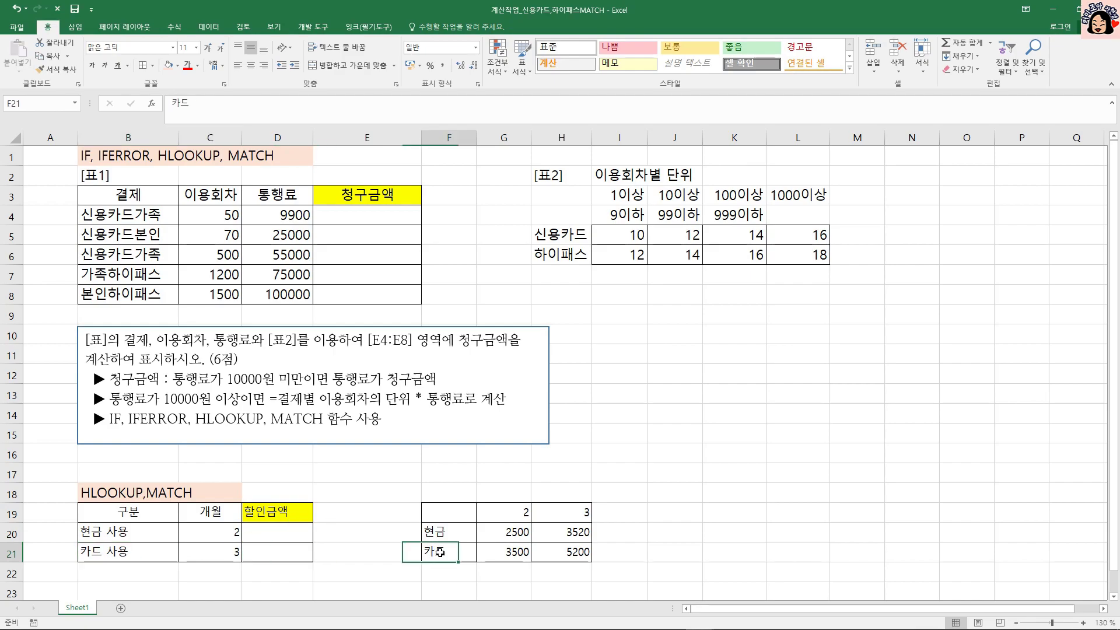
left_click(572, 514)
left_click(578, 554)
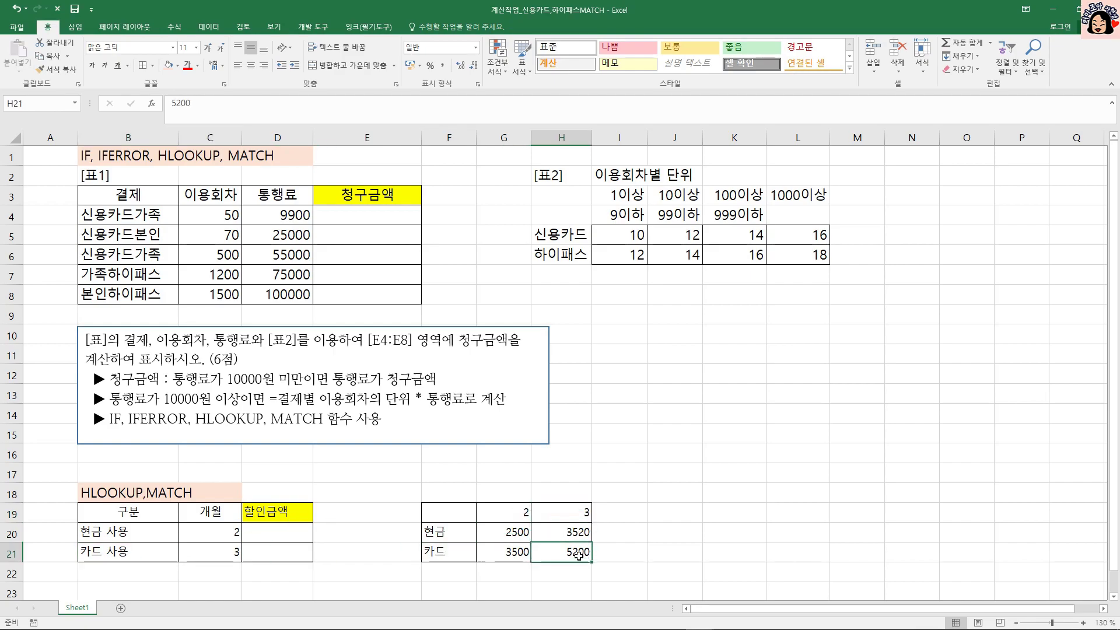
left_click(272, 555)
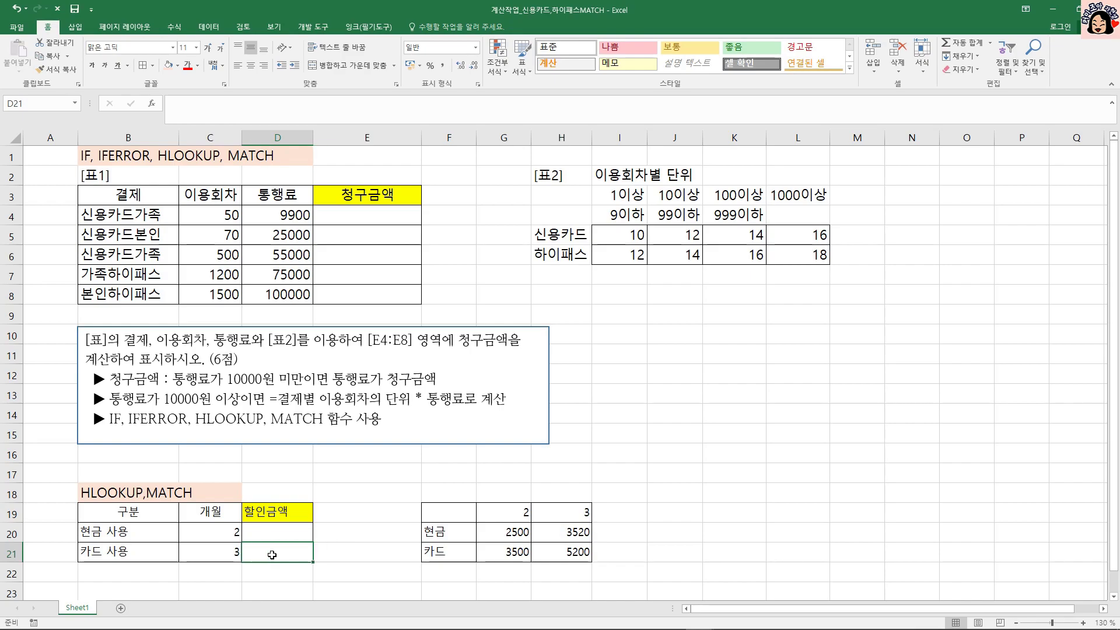
left_click(283, 533)
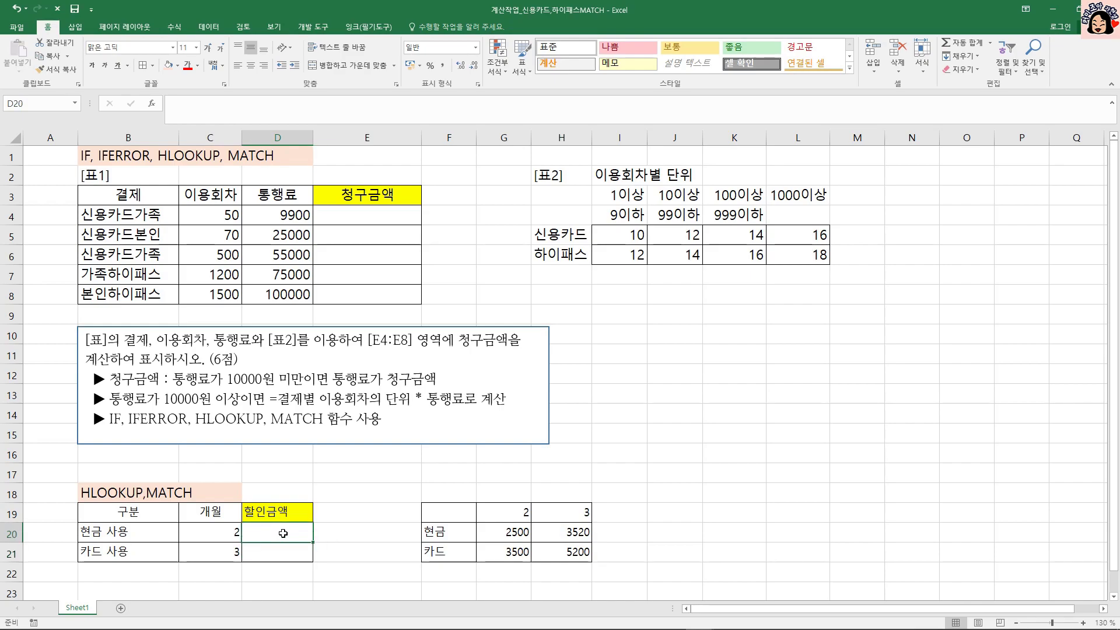
Compare the payment labels in B20:B21 with the row labels in F20:F21 of the lookup table.
left_click(145, 534)
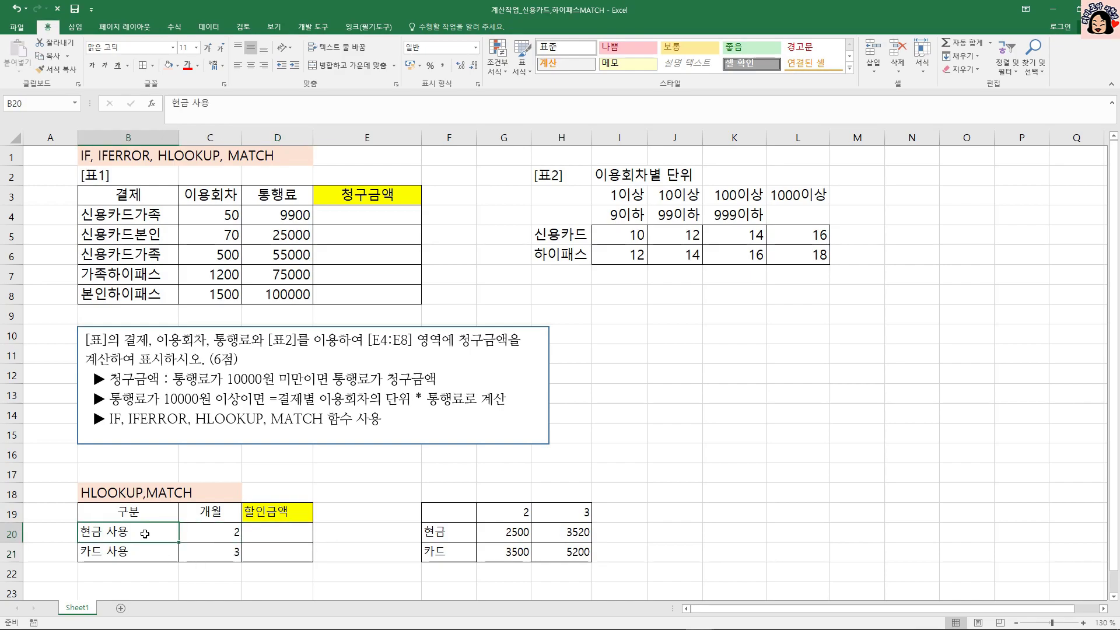
left_click_drag(459, 530, 562, 532)
left_click(101, 548)
left_click_drag(448, 558, 567, 558)
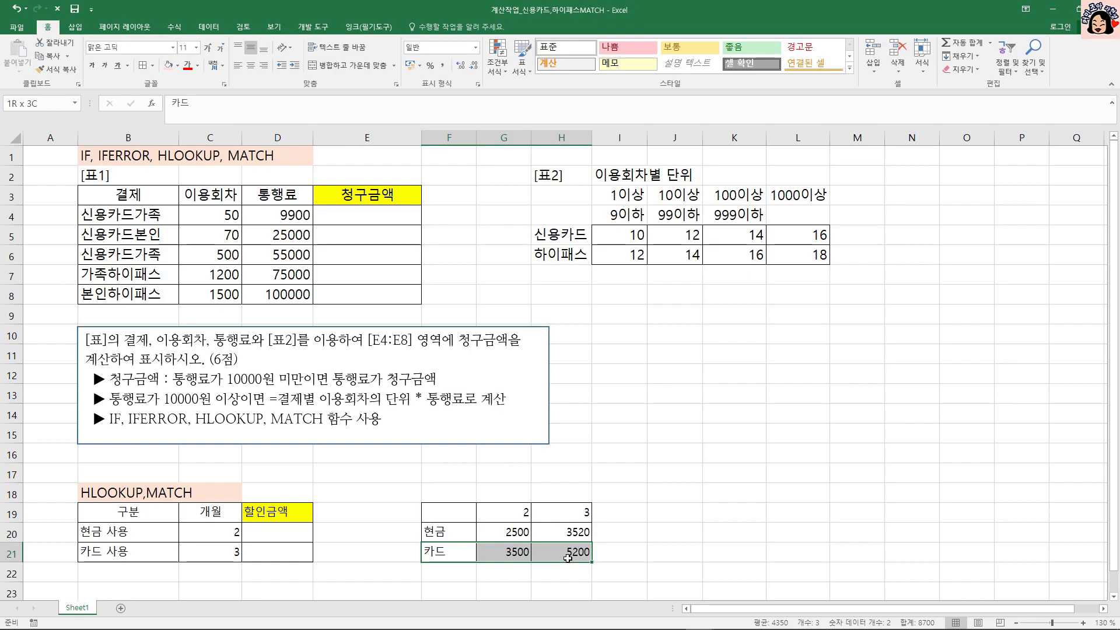
left_click(112, 531)
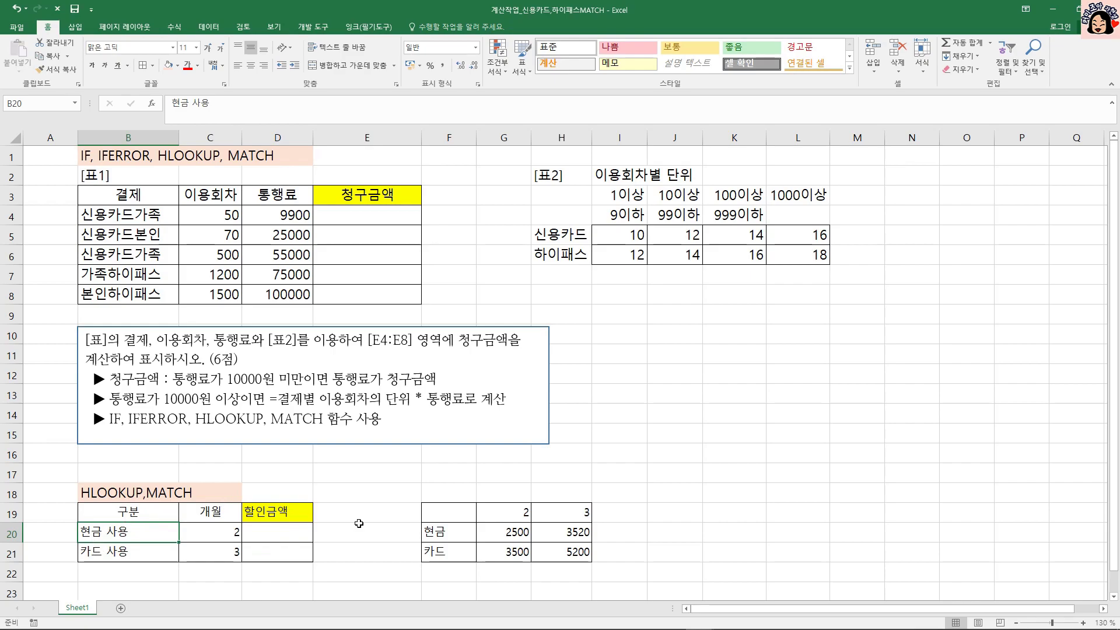
left_click_drag(452, 536, 449, 553)
left_click(454, 532)
left_click(452, 550)
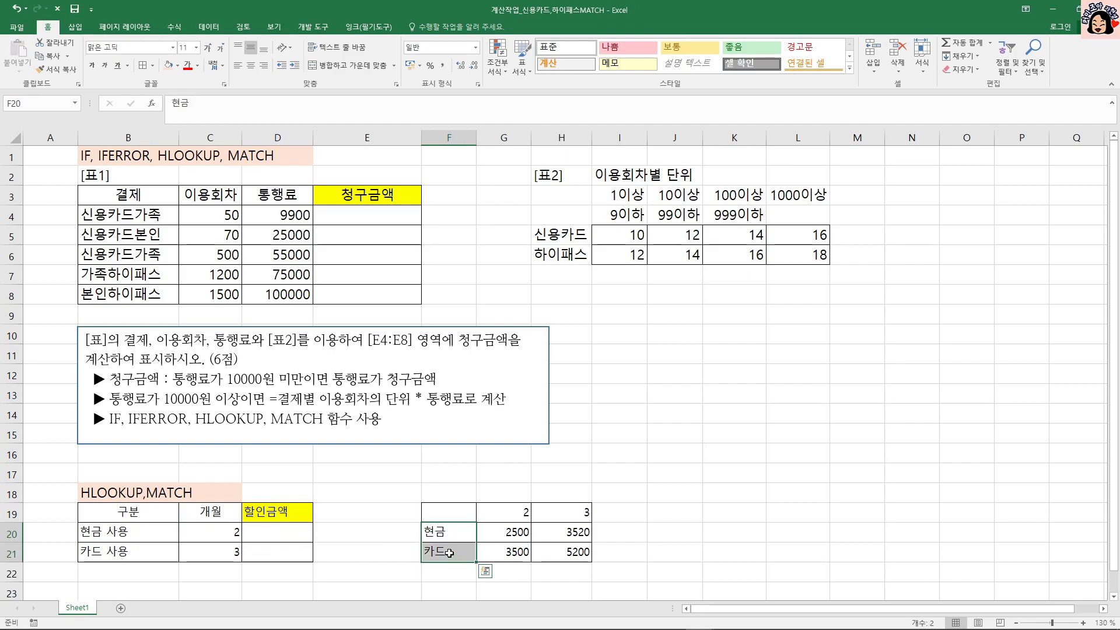
left_click(106, 533)
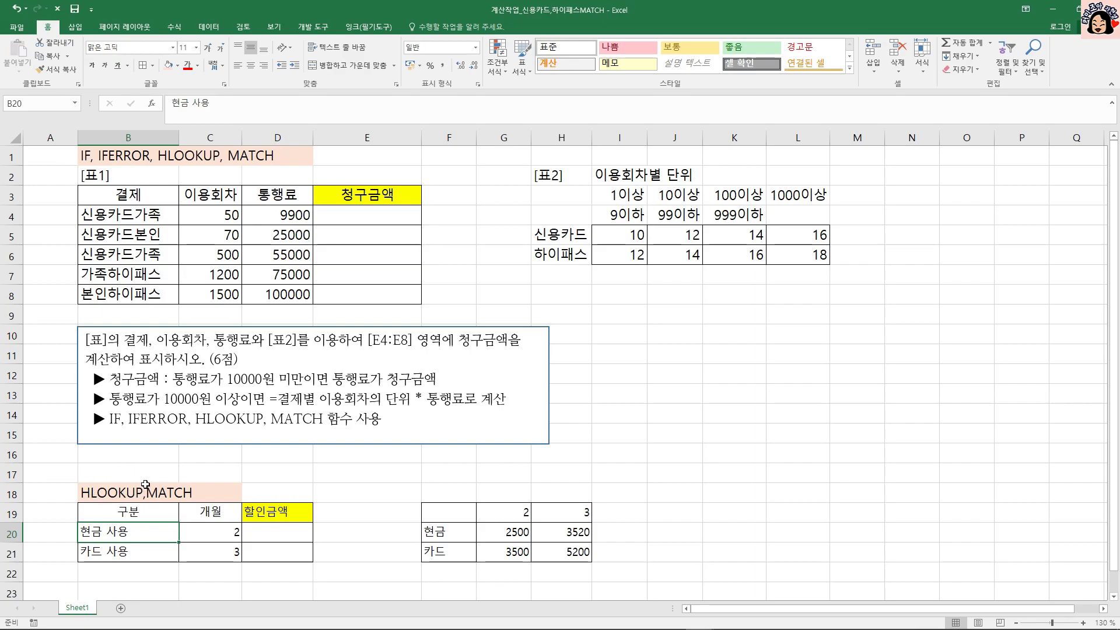
Start a MATCH formula in D20 with LEFT(B20,2) as the lookup value.
left_click(288, 534)
type("=")
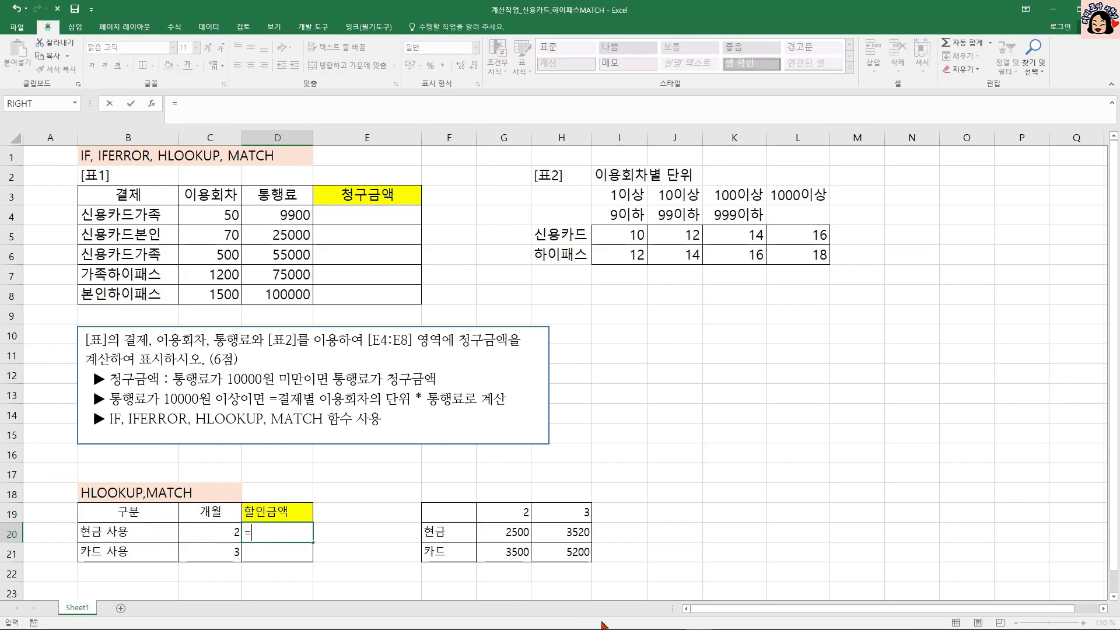
type("MATCH(")
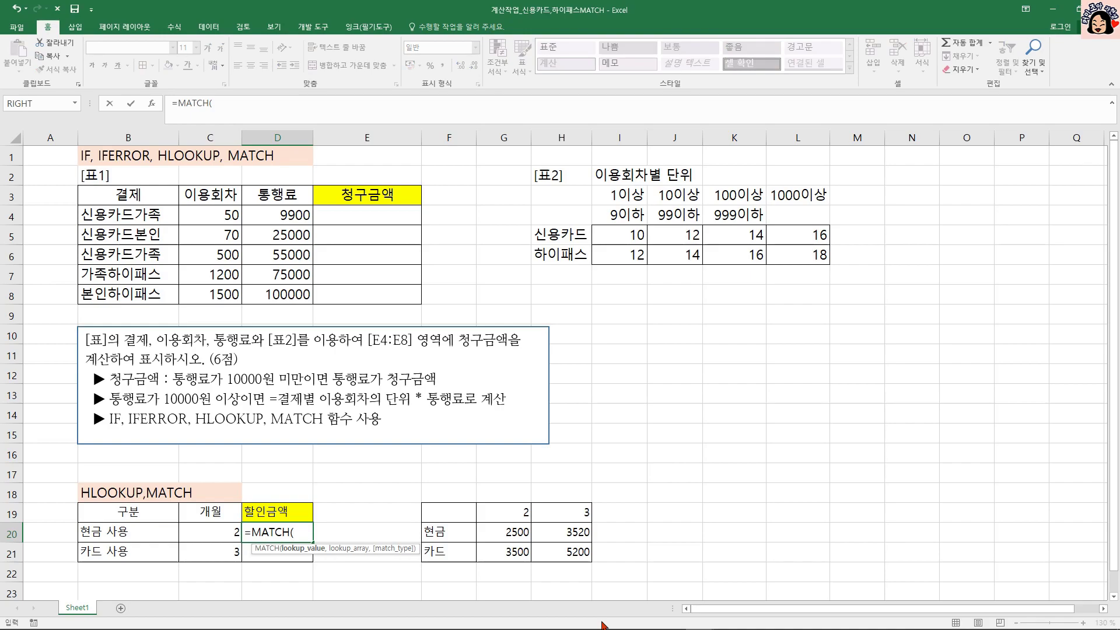
left_click(124, 536)
type(",")
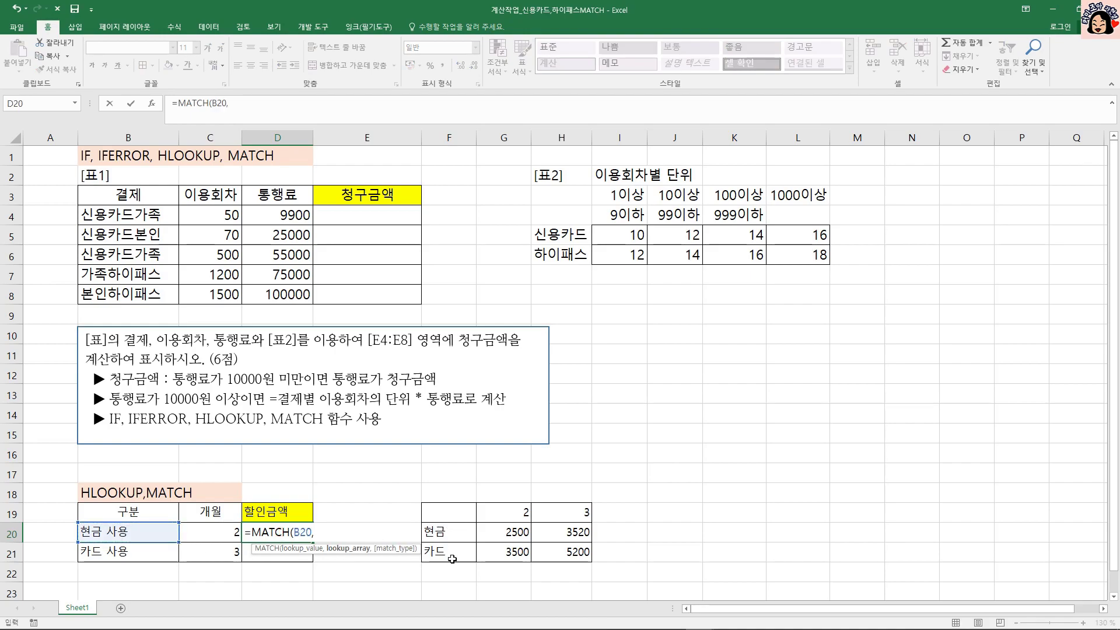
left_click(294, 532)
type("L")
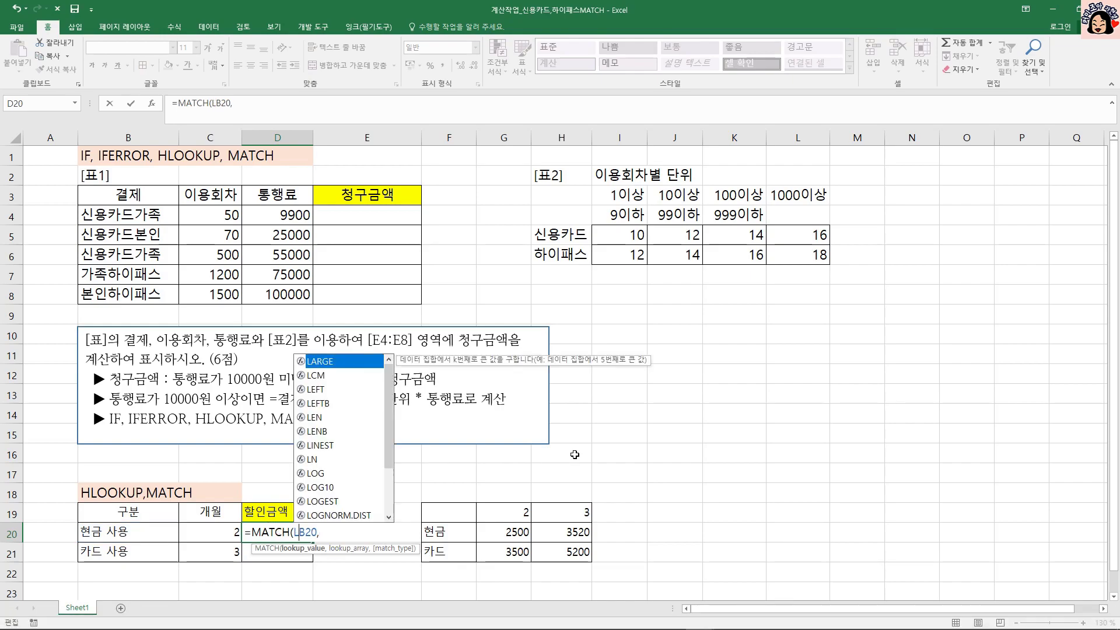
type("E")
key("Tab")
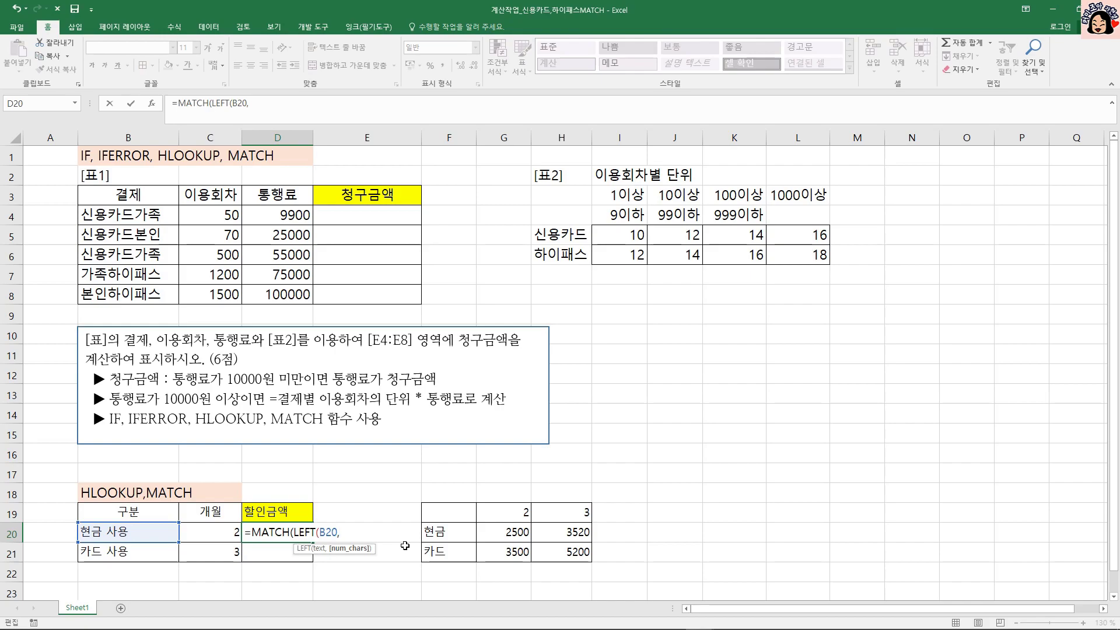
type("2),")
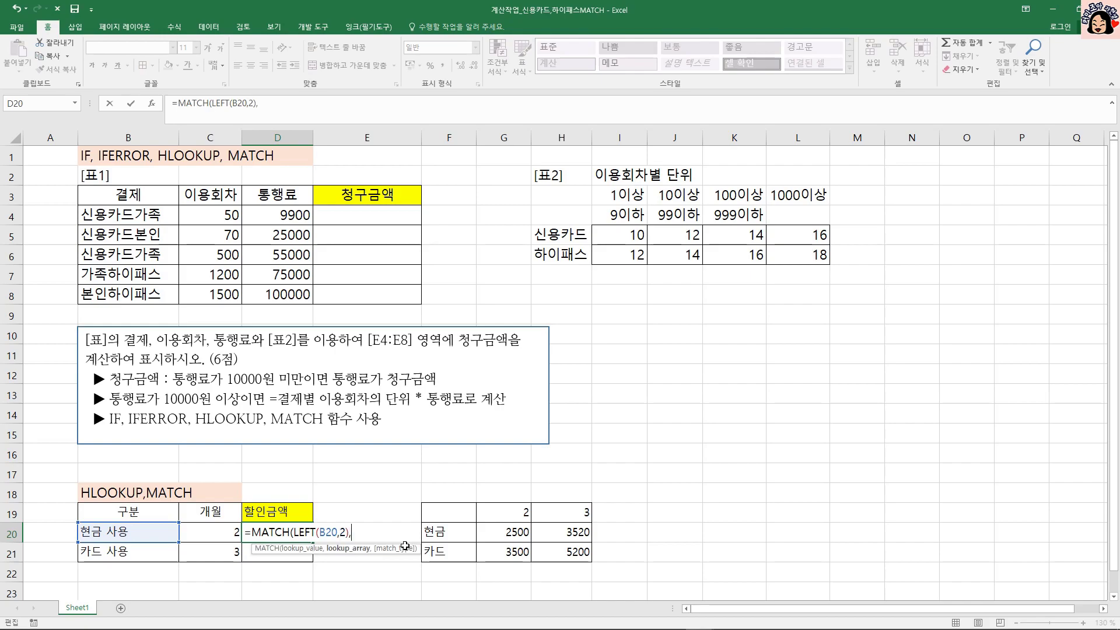
Complete the MATCH formula in D20 with the absolute lookup array $F$20:$F$21 and exact match type 0.
left_click(455, 531)
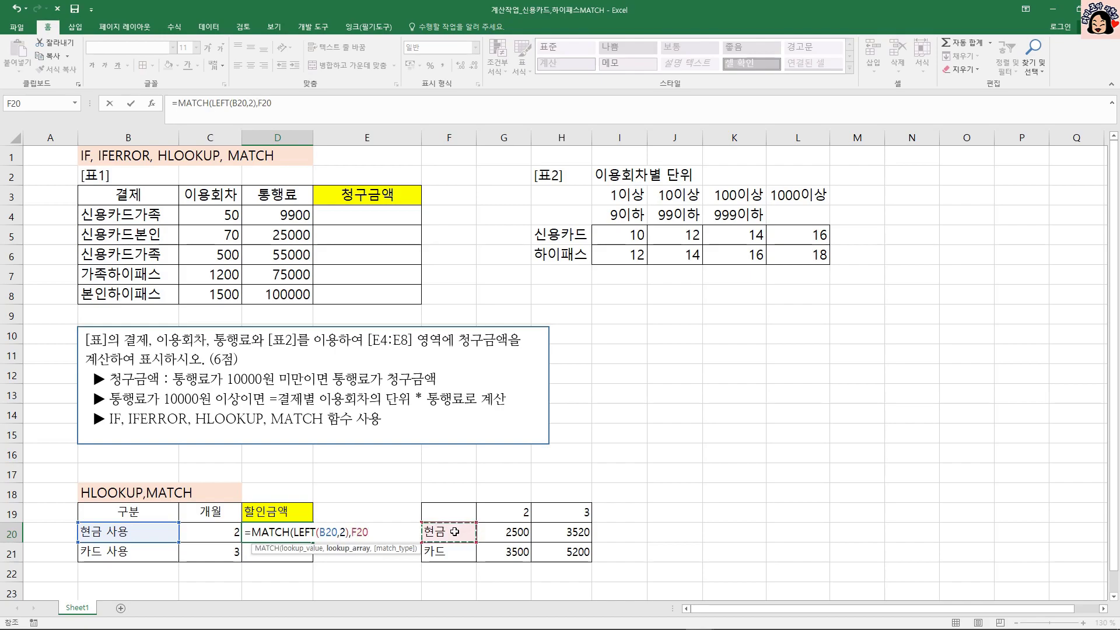
left_click_drag(455, 531, 453, 552)
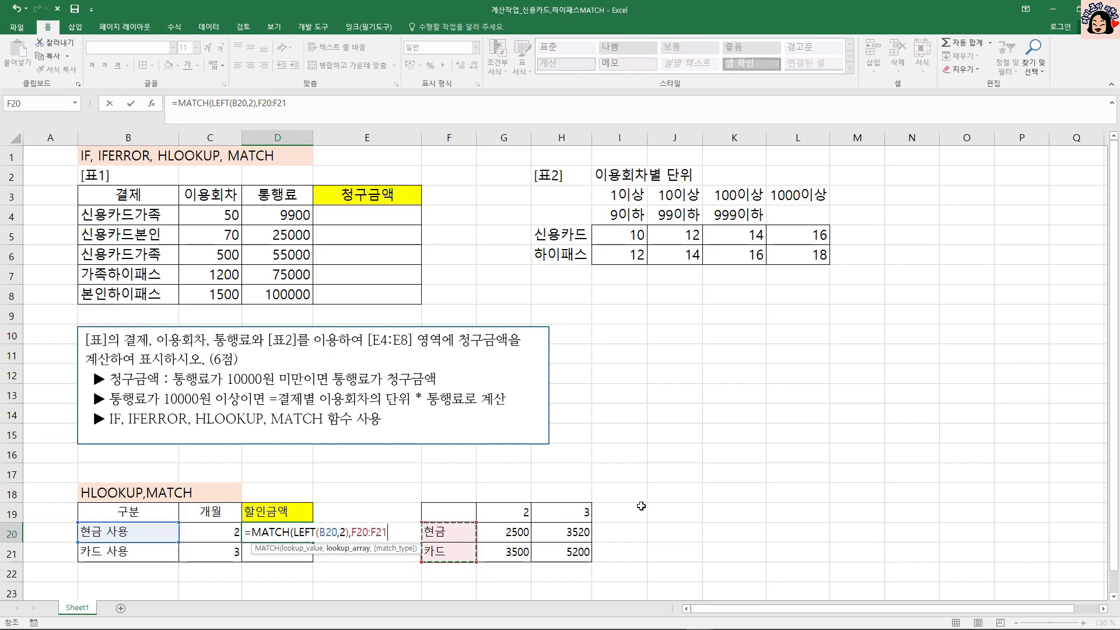
key("F4")
type(",")
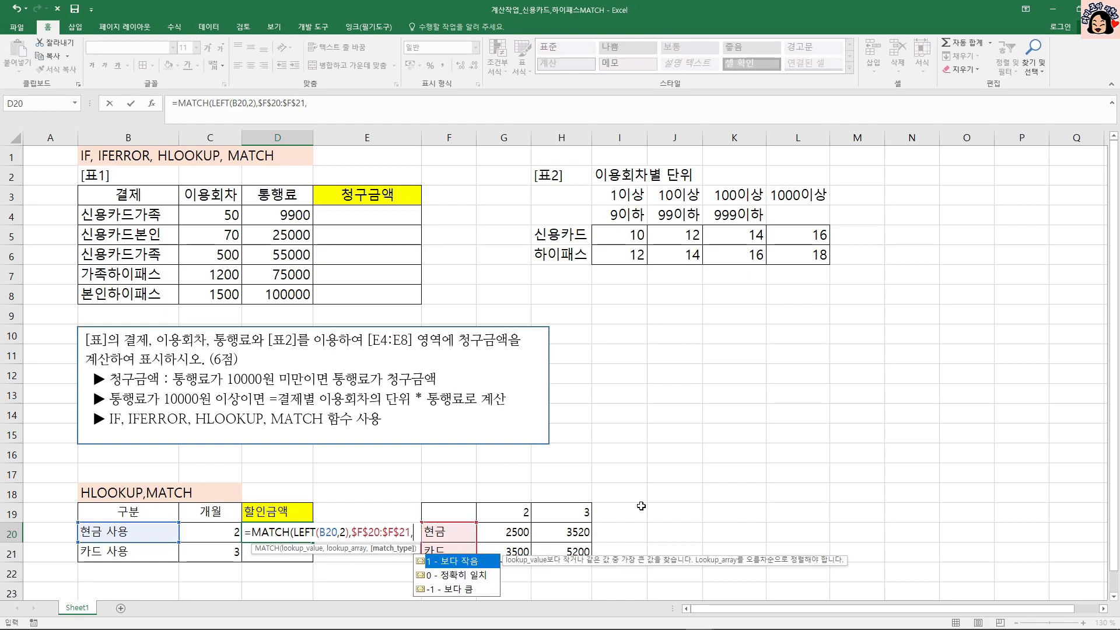
type("0)")
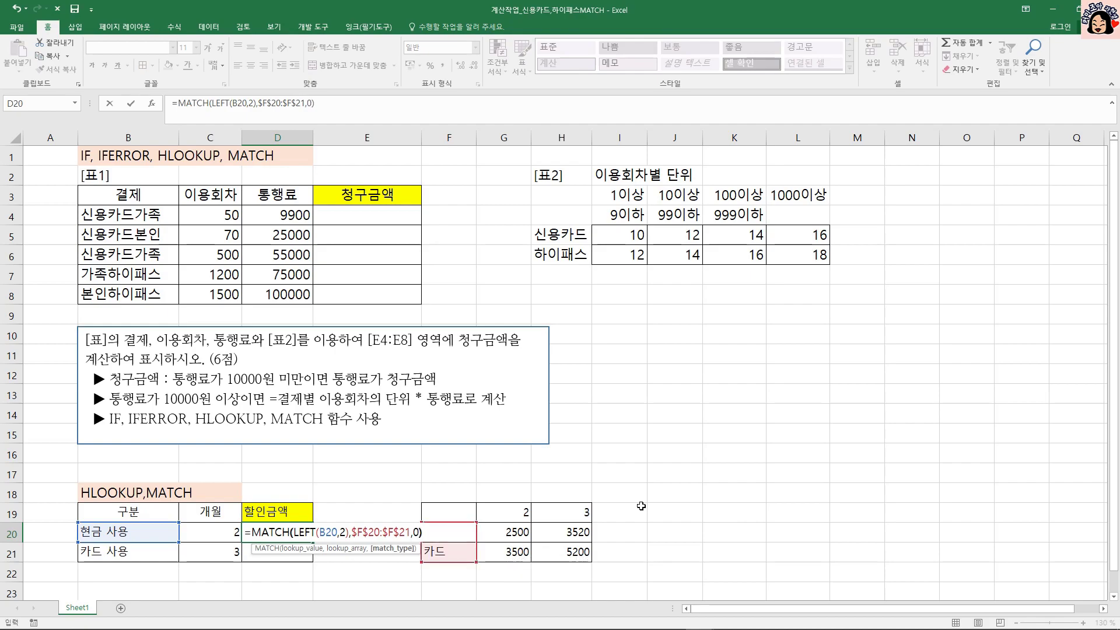
key("ctrl+Return")
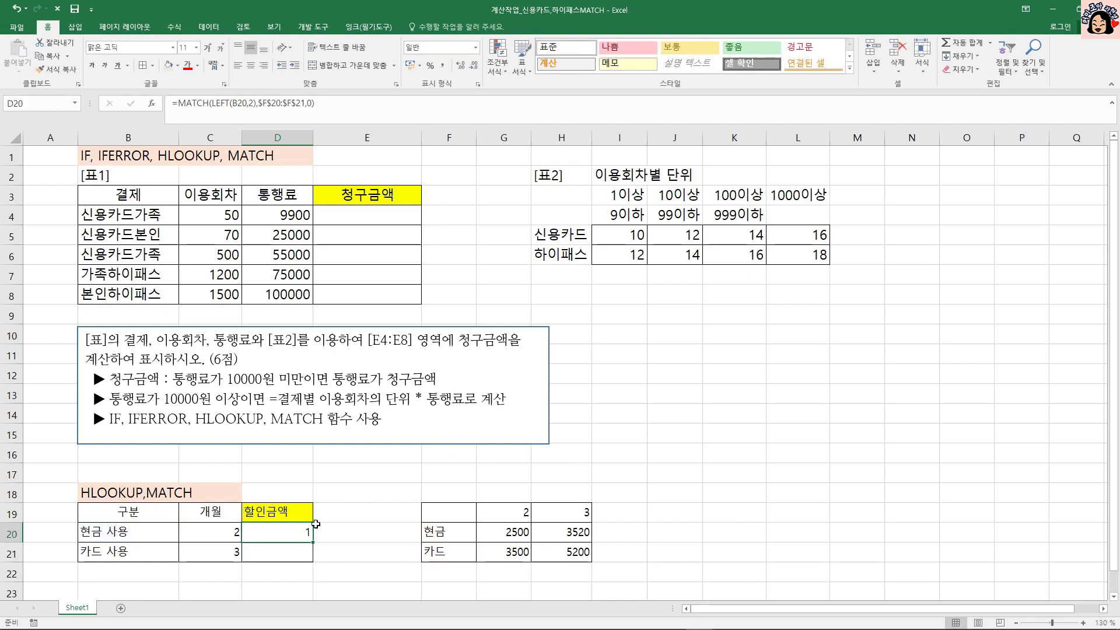
Fill the MATCH formula from D20 down to D21 and clear the contents of D20:D21.
left_click_drag(315, 542, 315, 561)
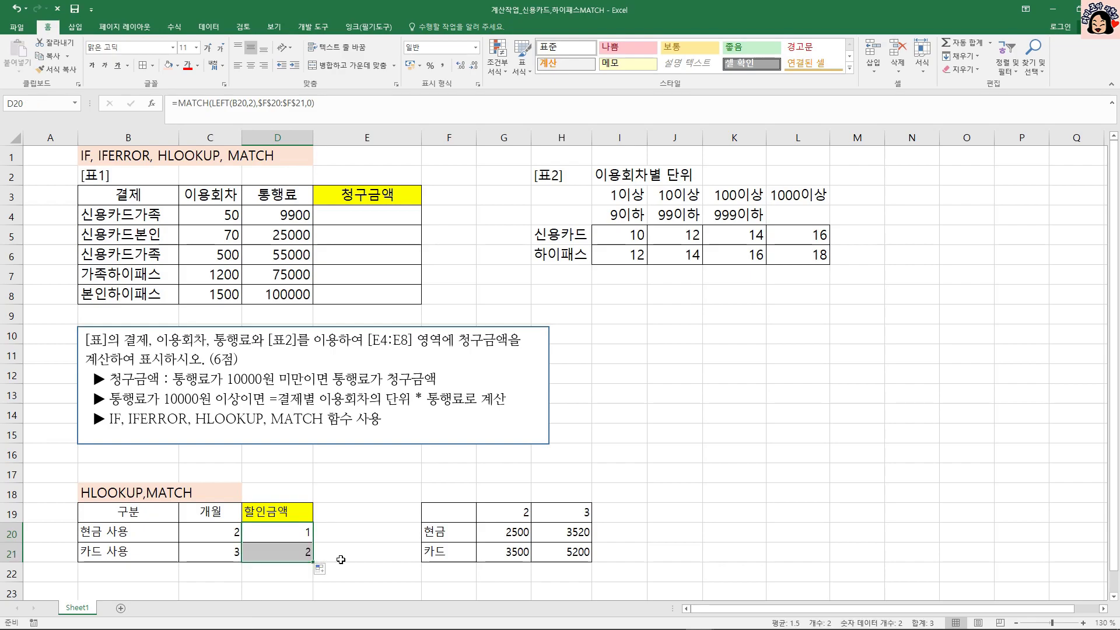
left_click_drag(295, 532, 292, 553)
key("Delete")
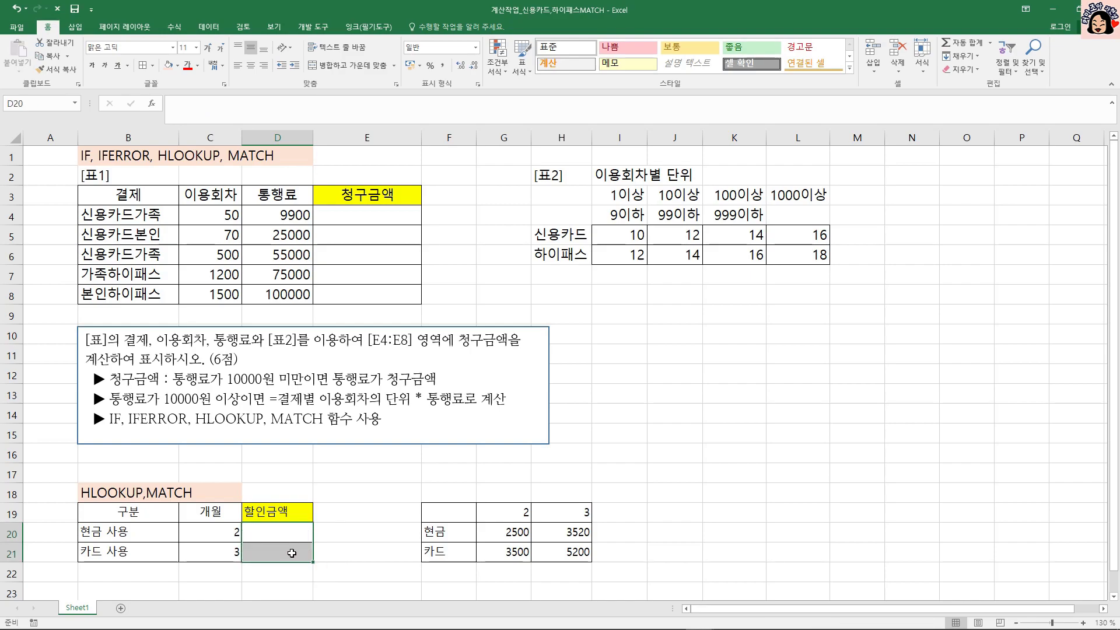
Start a MATCH formula in D20 with the full text of B20 as the lookup value.
left_click(123, 534)
left_click(448, 533)
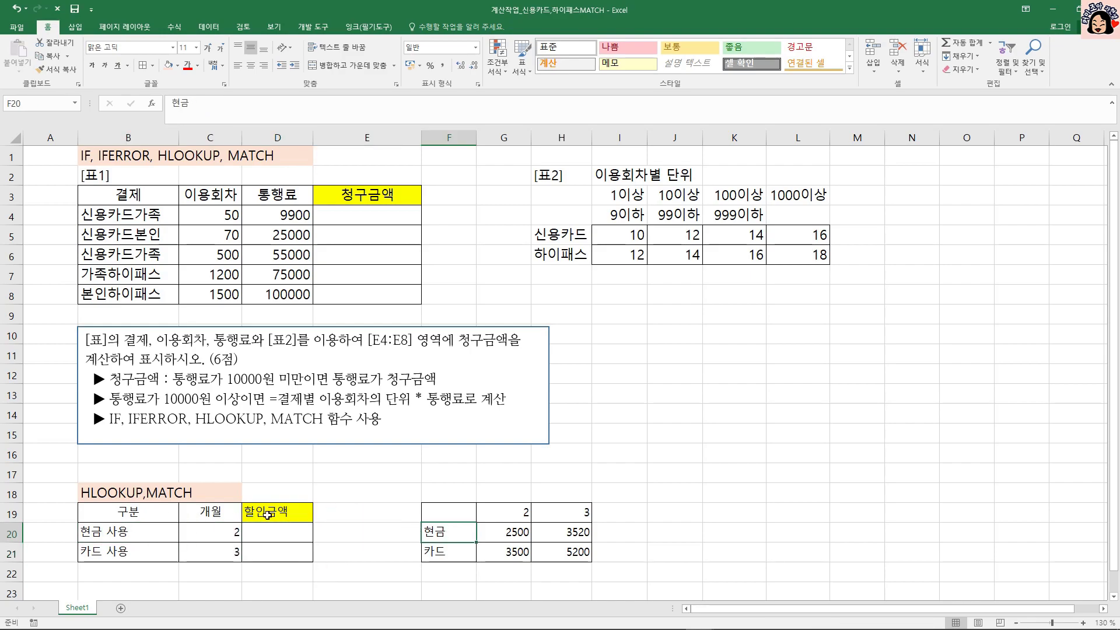
left_click(147, 548)
left_click(429, 550)
left_click(289, 533)
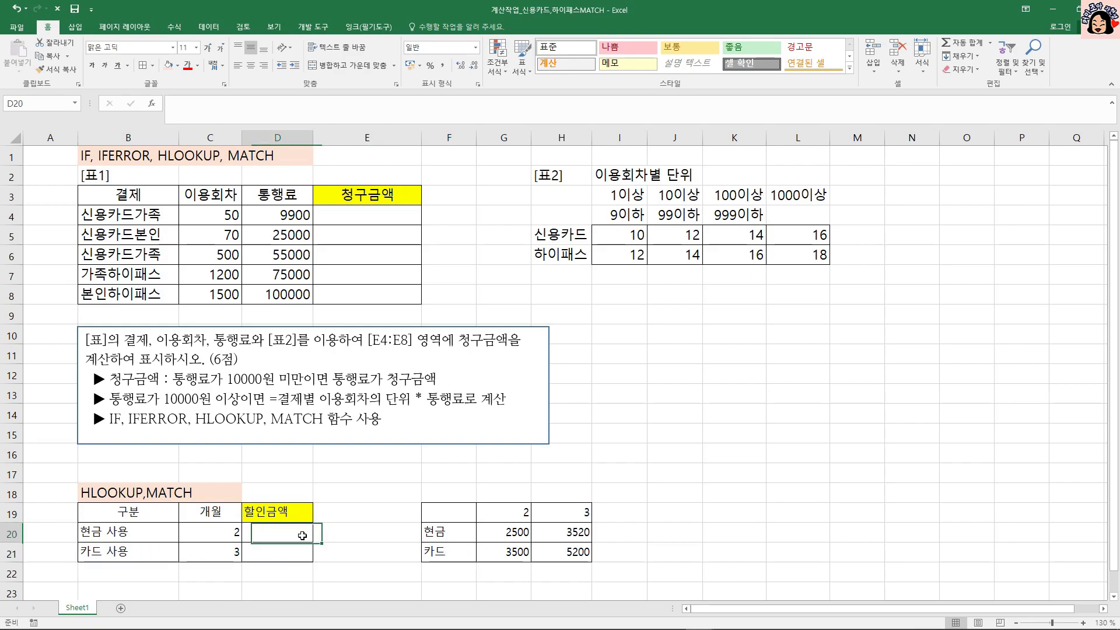
type("=")
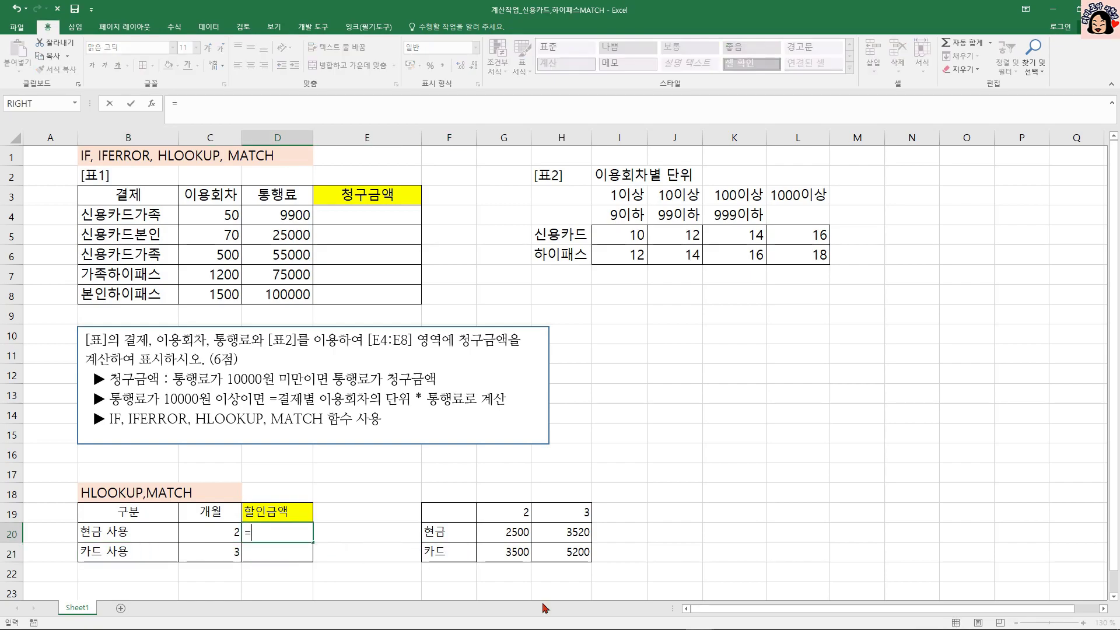
type("M")
key("Tab")
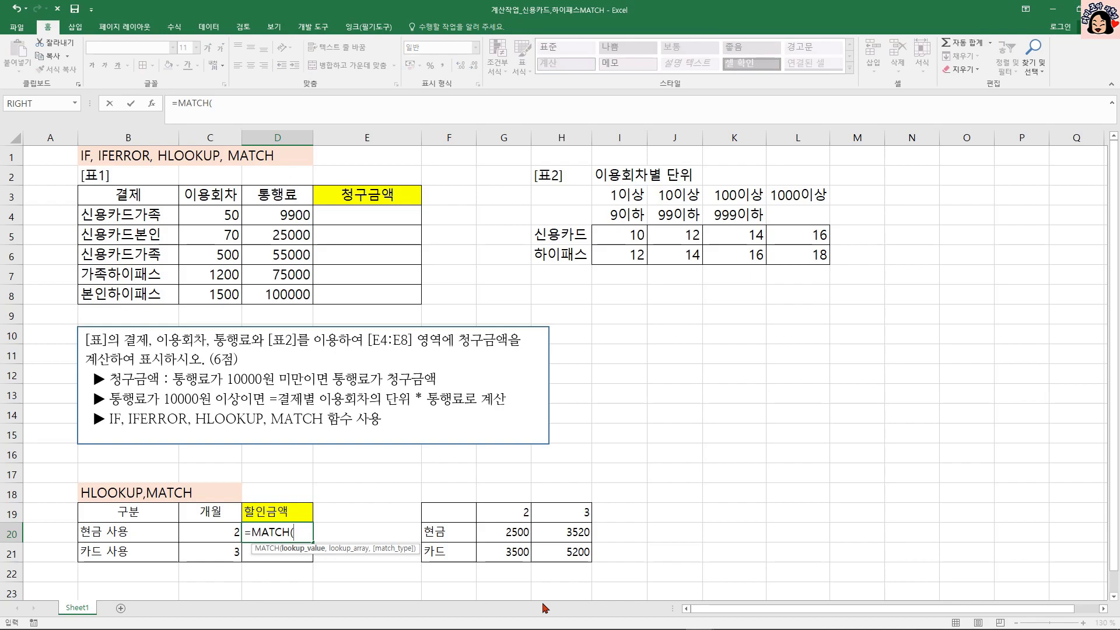
left_click(116, 528)
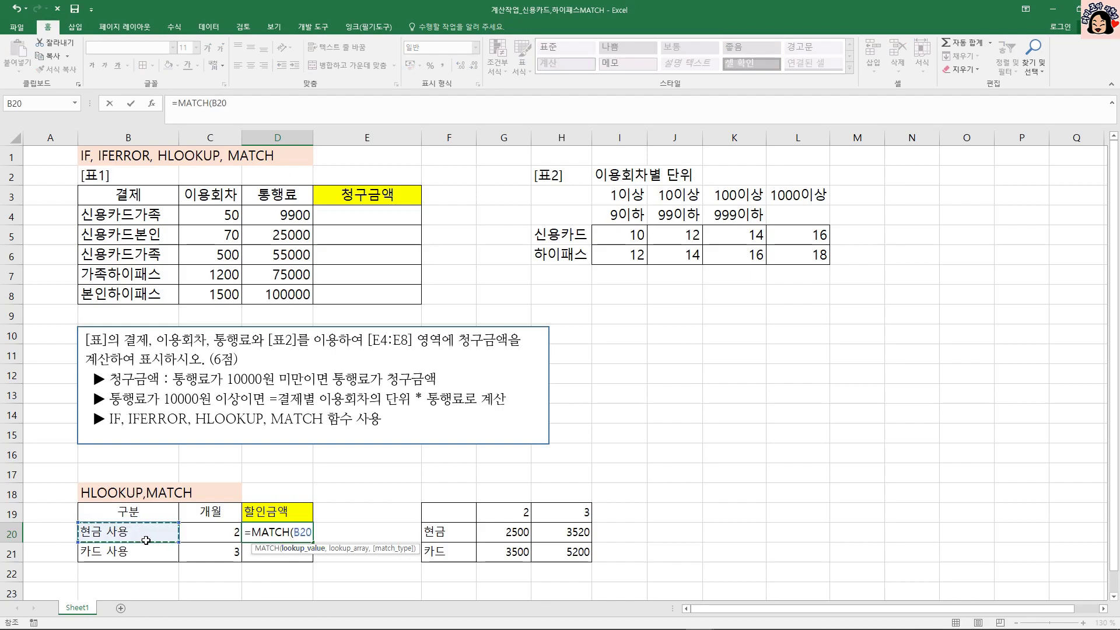
type(",{")
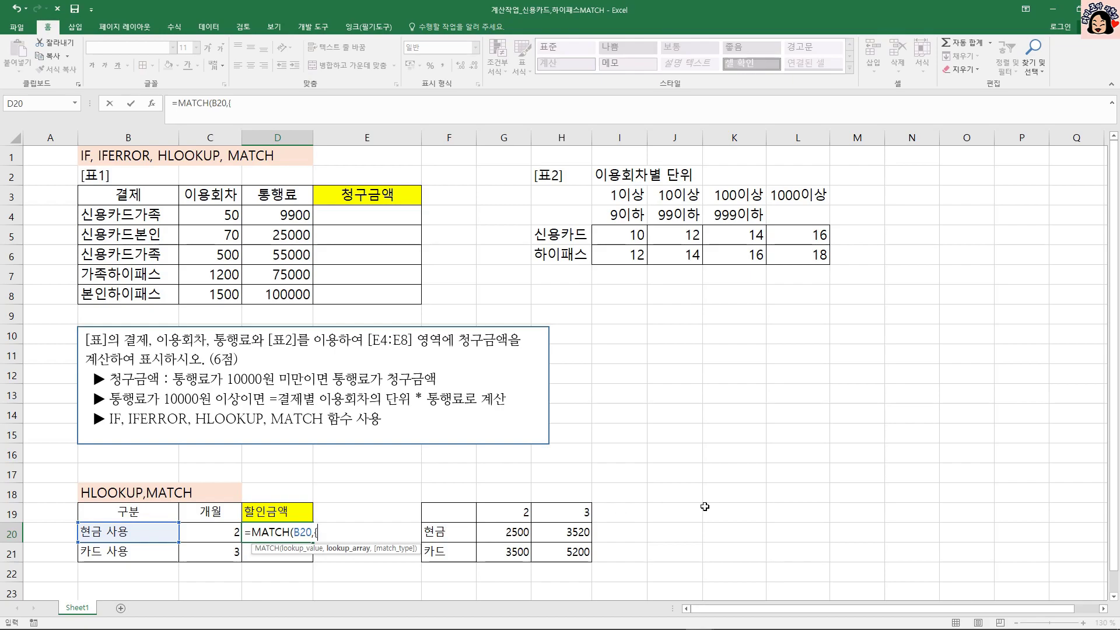
Complete D20's MATCH with the array constant {"현금 사용","카드 사용"} and exact match type 0, and fill it down to D21.
type("\"현금 사용\",")
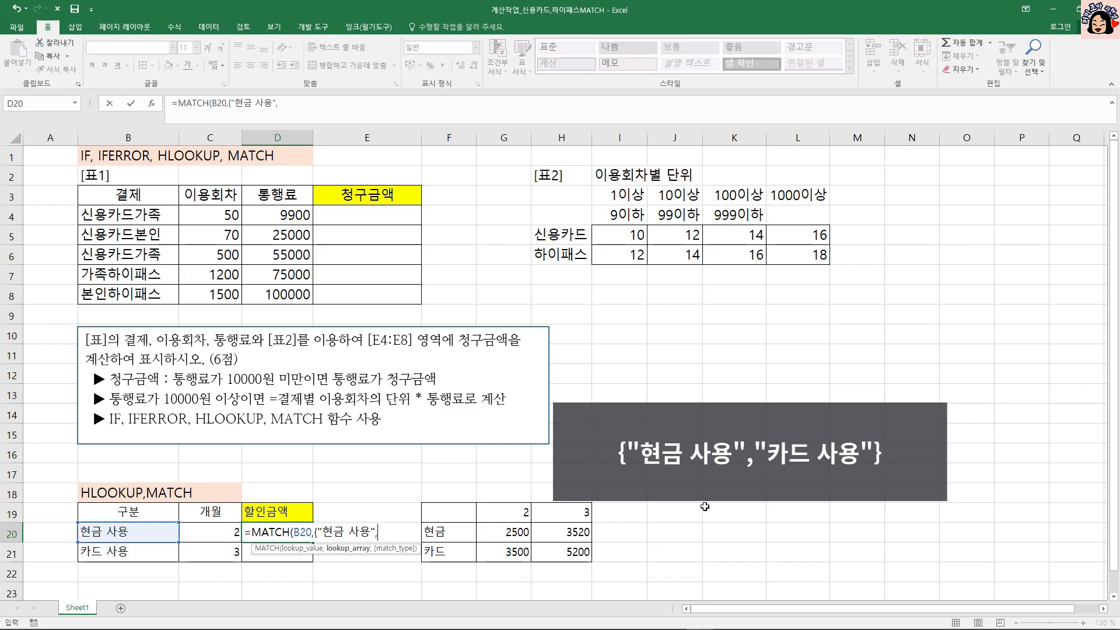
type("{카드 사용")
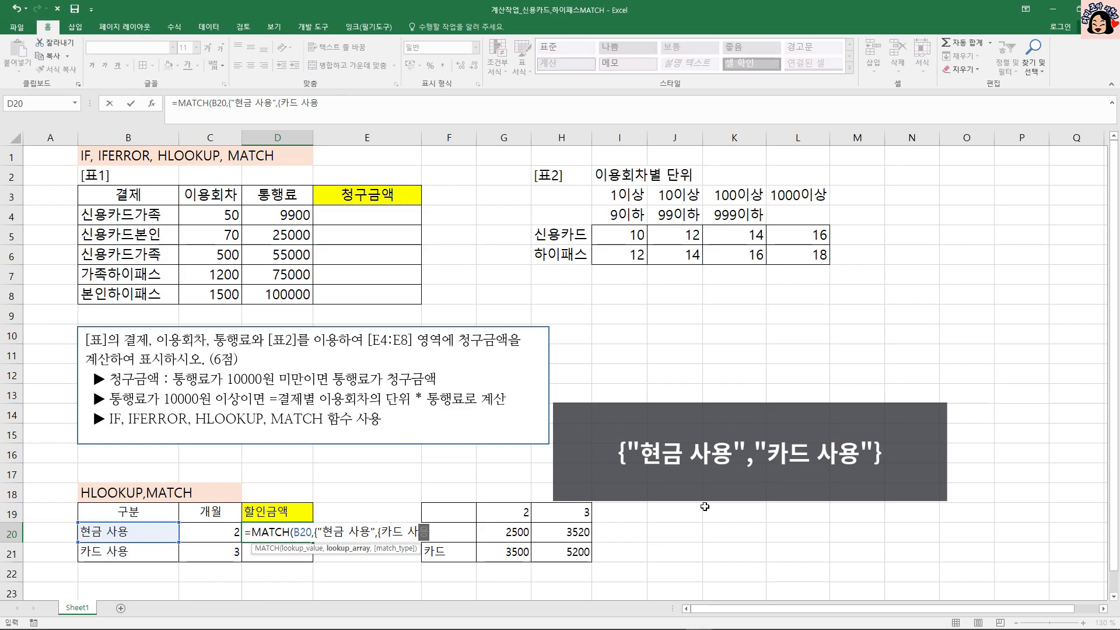
left_click(379, 532)
key("Delete")
type("\"}")
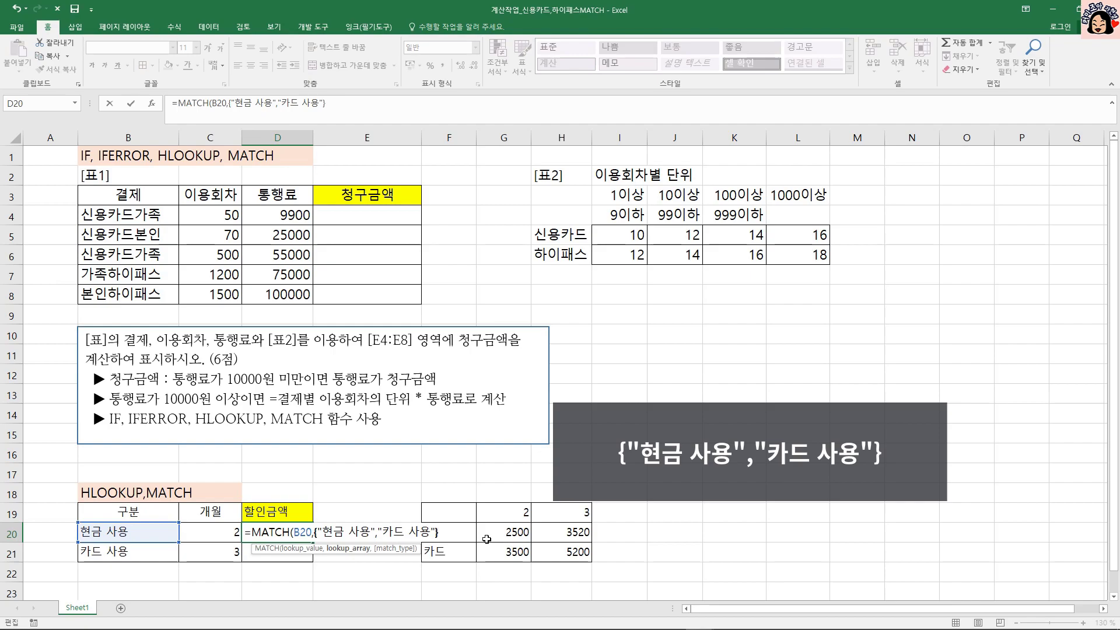
type(",")
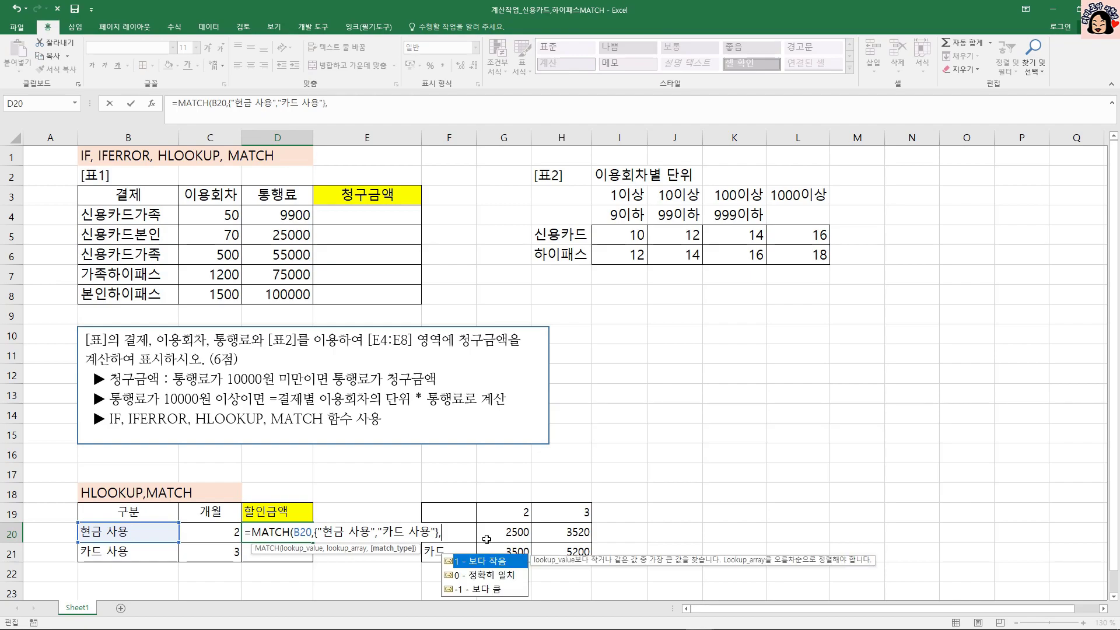
type("0)")
key("ctrl+Return")
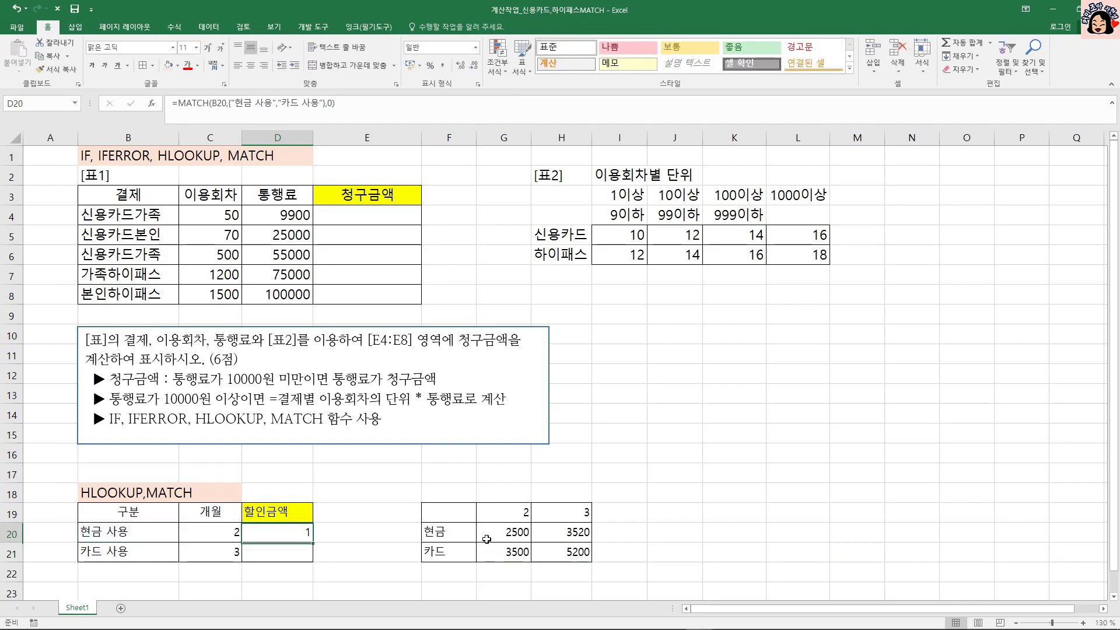
left_click_drag(312, 541, 312, 560)
left_click(301, 532)
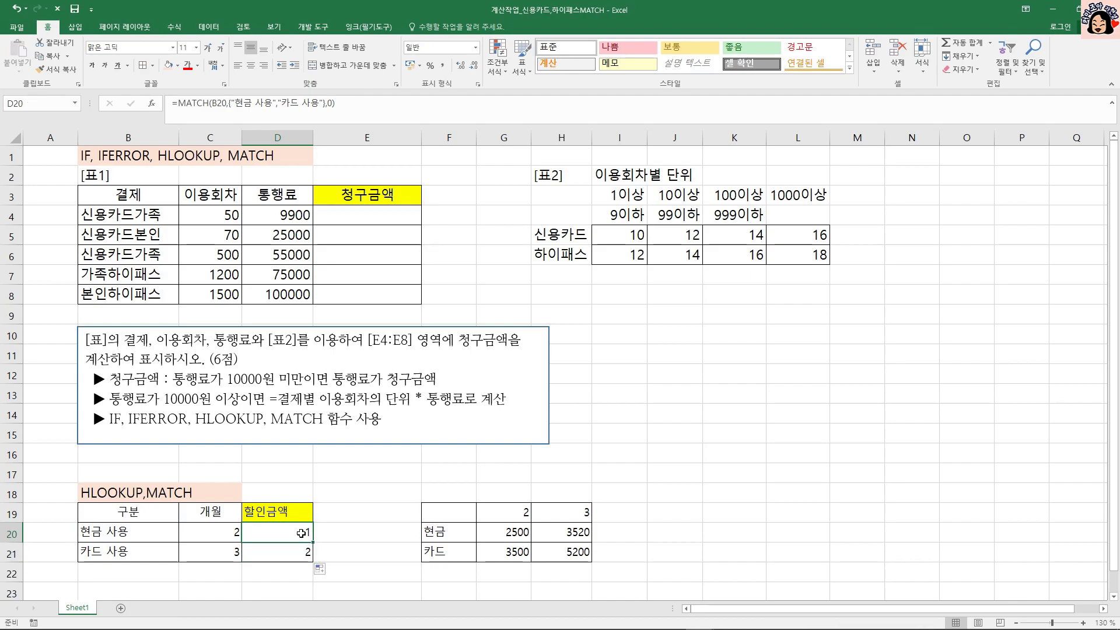
Compare the labels in B20:B21 with F20:F21 and examine the lookup value and array constant of the MATCH formula in D20.
left_click(100, 533)
left_click(442, 532)
left_click(139, 555)
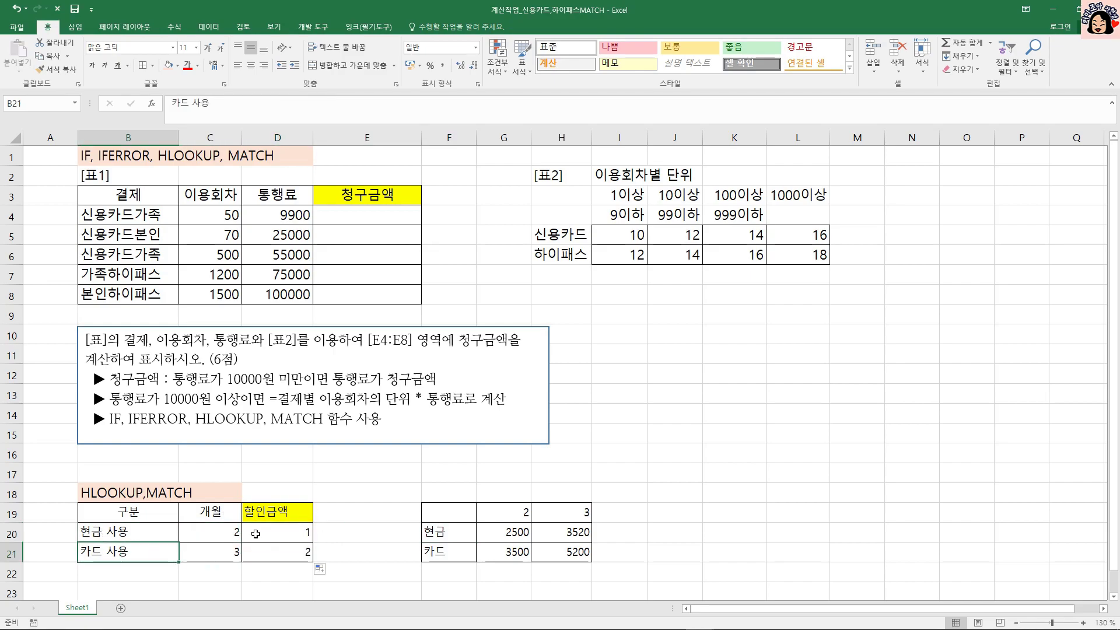
left_click(435, 555)
double_click(278, 532)
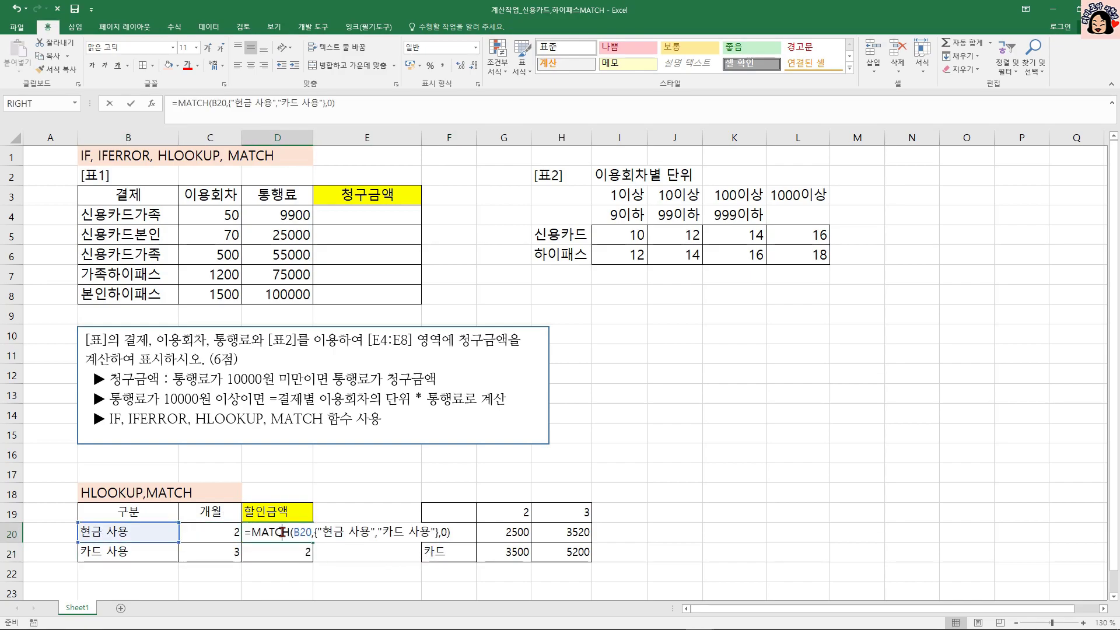
left_click(298, 532)
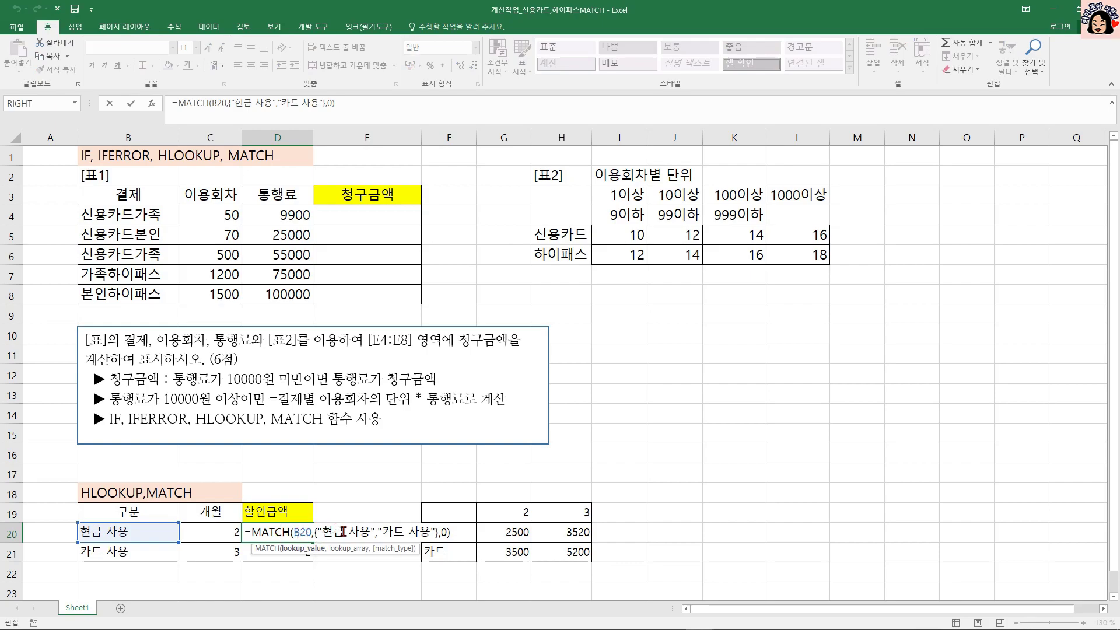
left_click(343, 532)
left_click(298, 532)
left_click(402, 531)
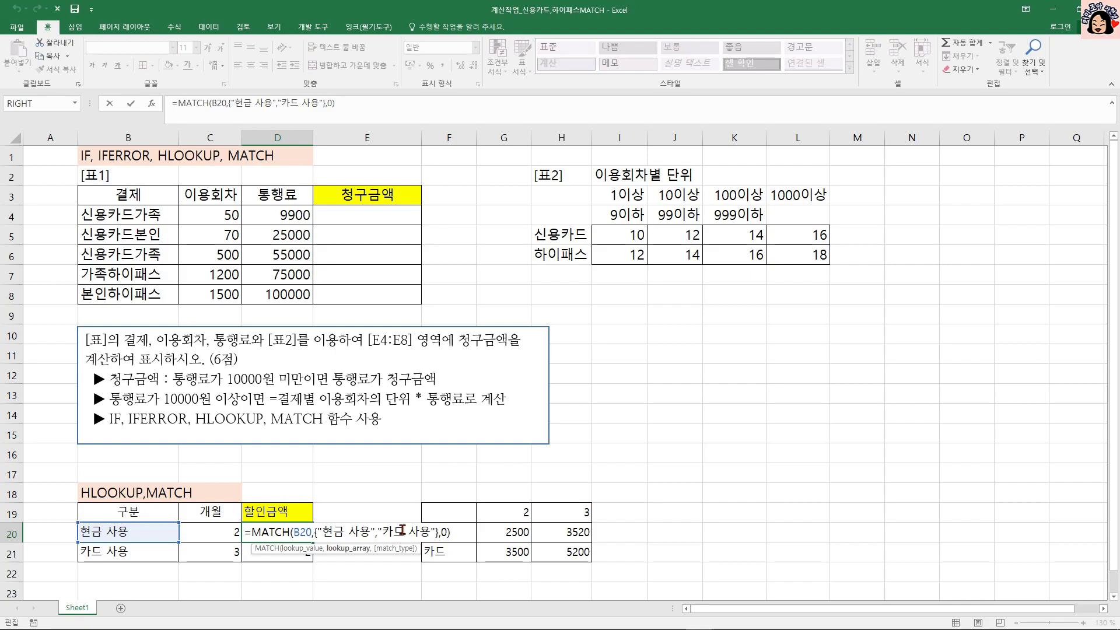
left_click_drag(251, 532, 459, 527)
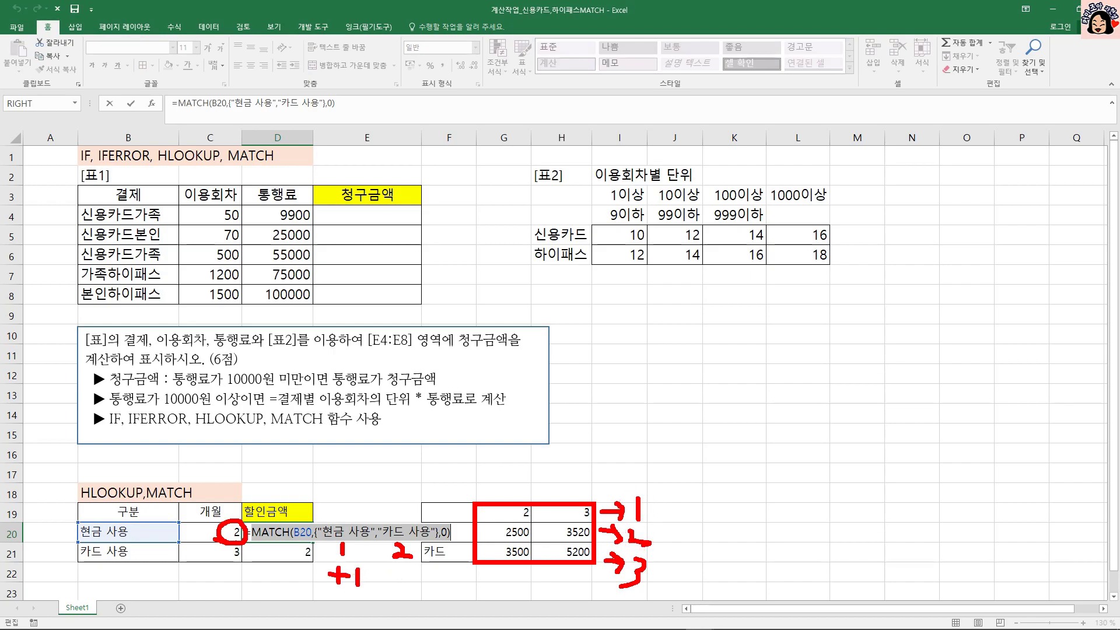
mouse_move(260, 542)
left_mouse_down()
mouse_move(427, 546)
mouse_move(471, 533)
left_mouse_up()
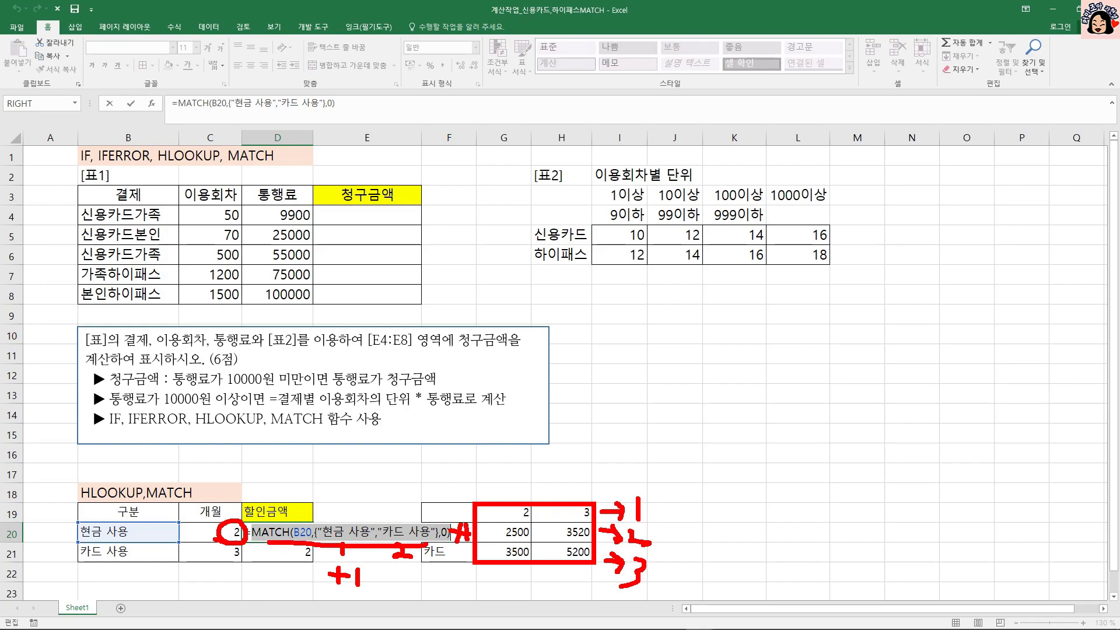
key("Escape")
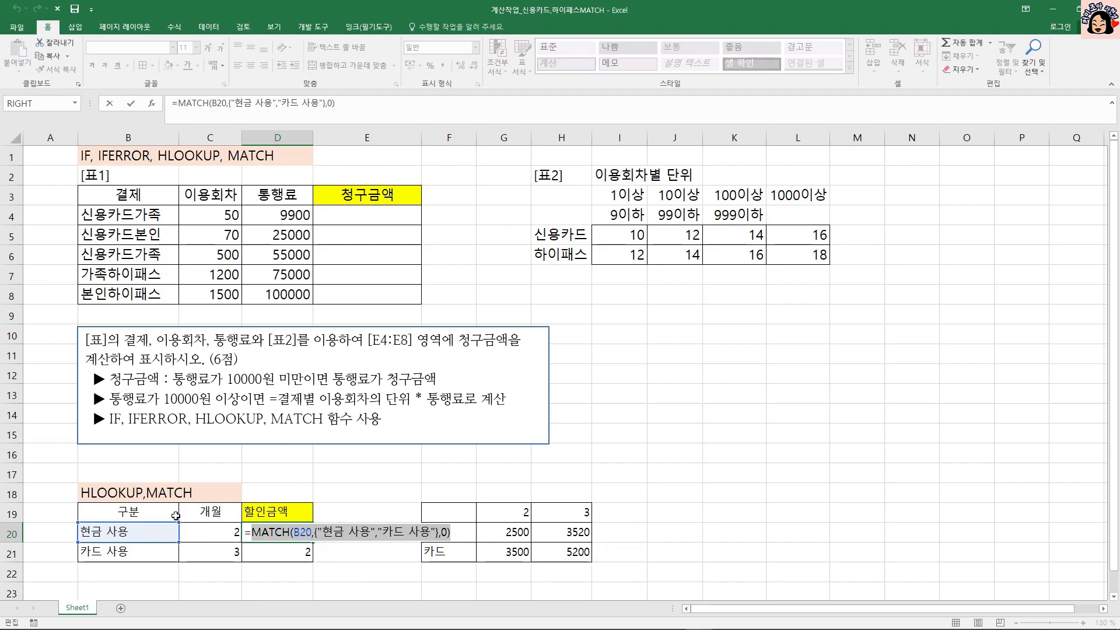
Insert HLOOKUP in front of the MATCH function in D20, with C20 as its lookup value.
key("Left")
type("ㅗ")
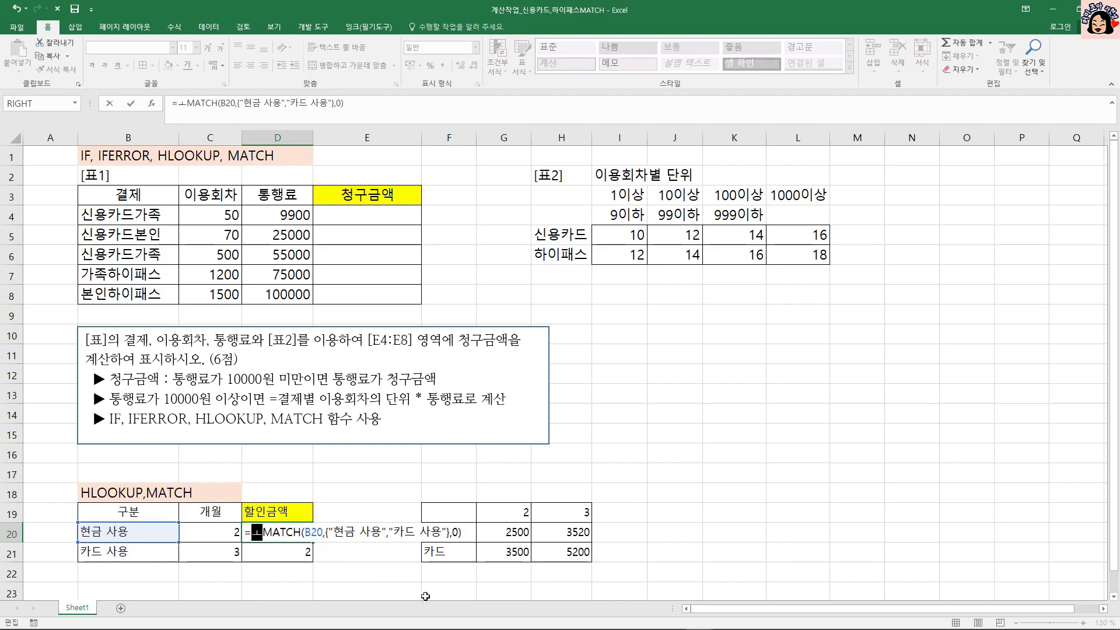
key("BackSpace")
type("HL")
key("Tab")
left_click(211, 530)
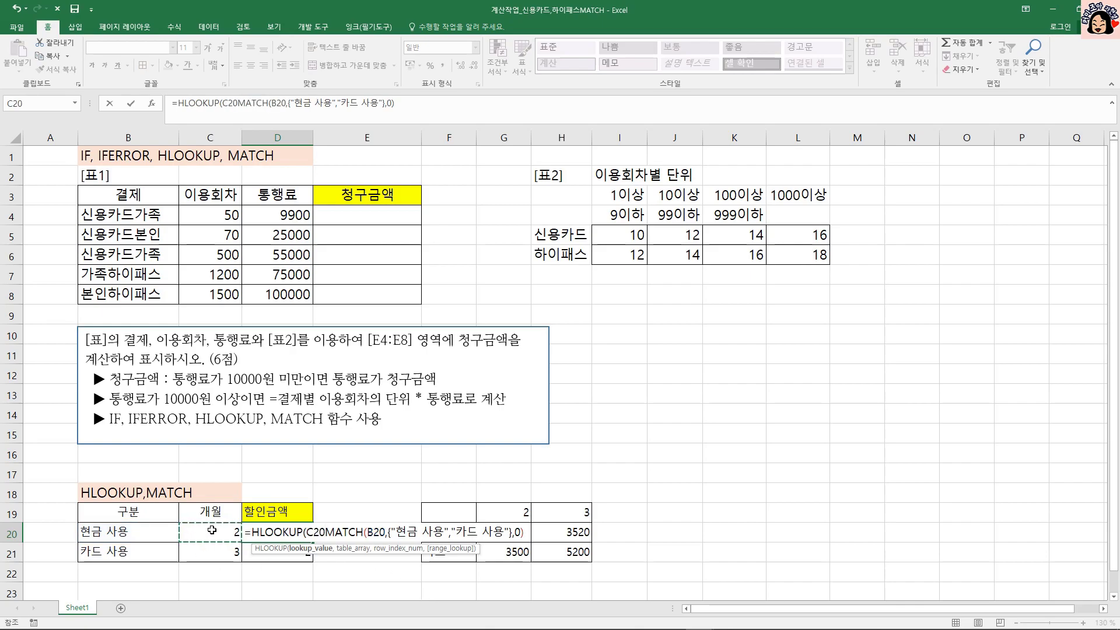
Complete the HLOOKUP in D20 with the absolute table array $G$19:$H$21 and the MATCH result +1 as the row index.
type(",")
left_click_drag(516, 514, 561, 548)
key("F4")
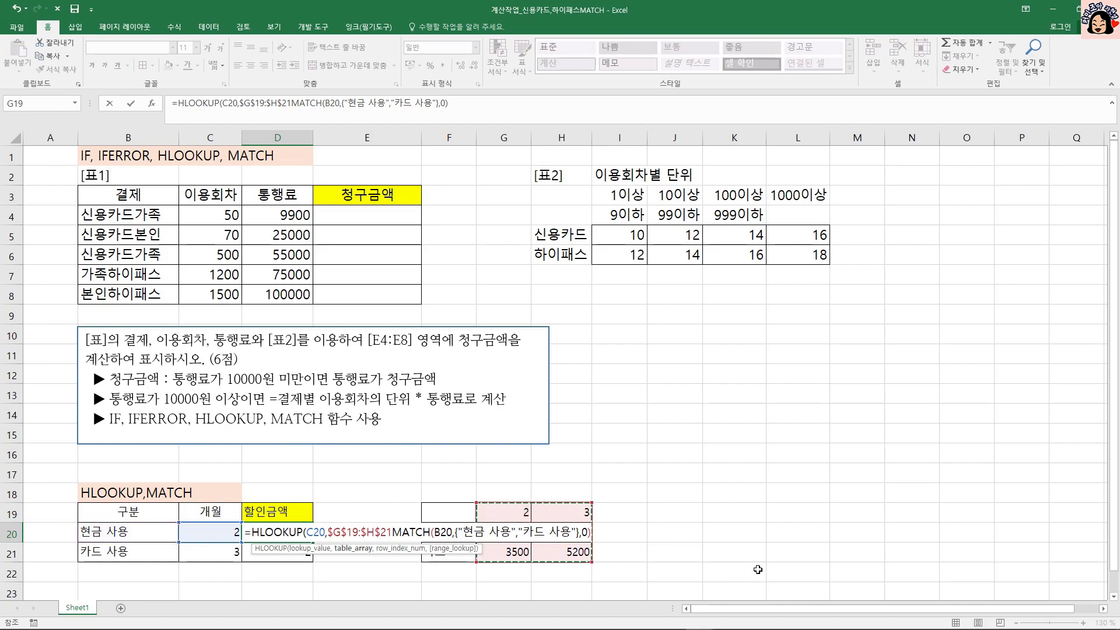
type(",")
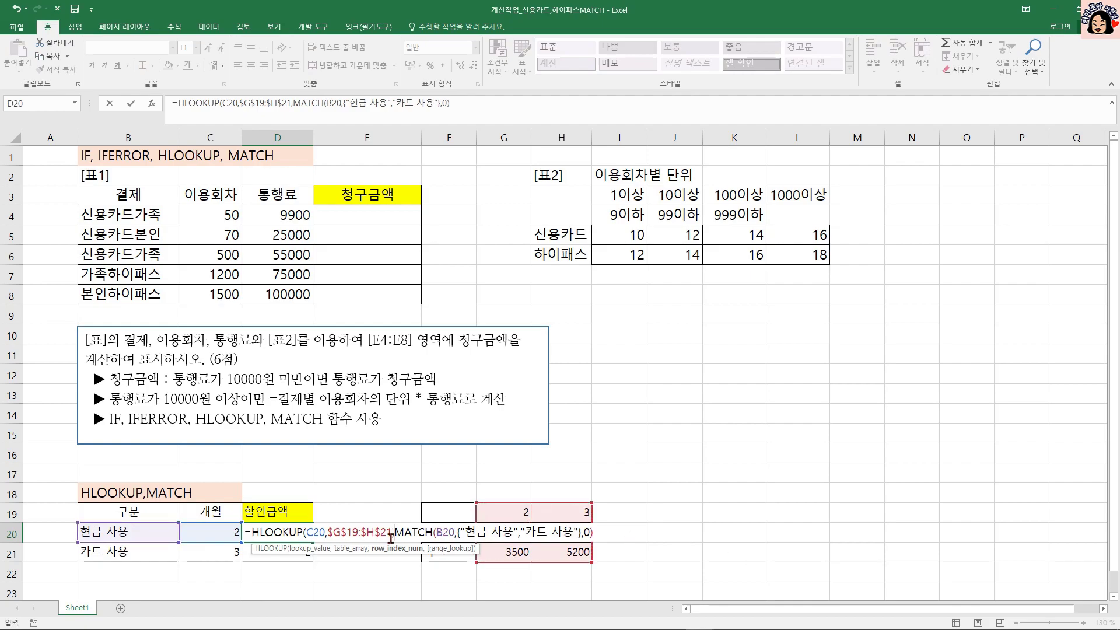
left_click(608, 536)
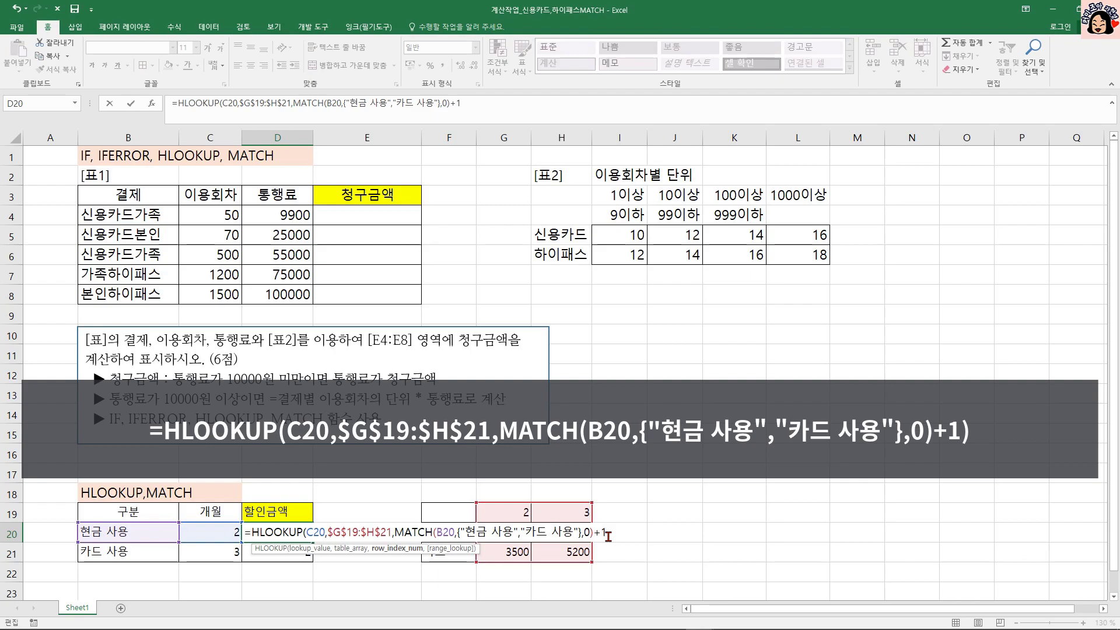
key("ctrl+Return")
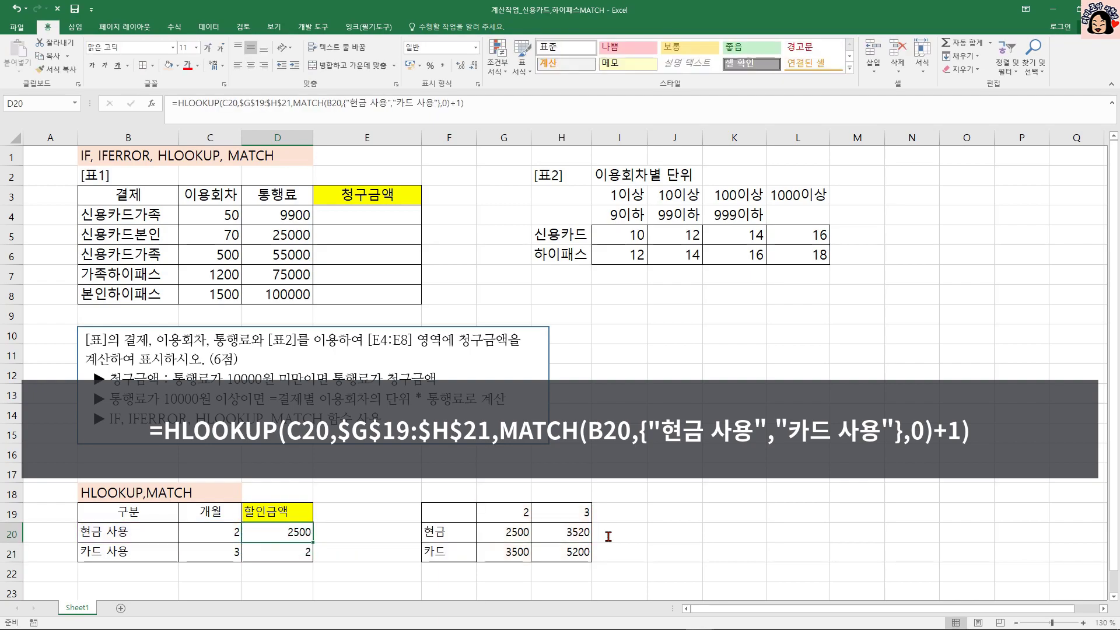
Fill the HLOOKUP formula from D20 down to D21.
left_click_drag(313, 541, 312, 557)
left_click(298, 555)
left_click(300, 532)
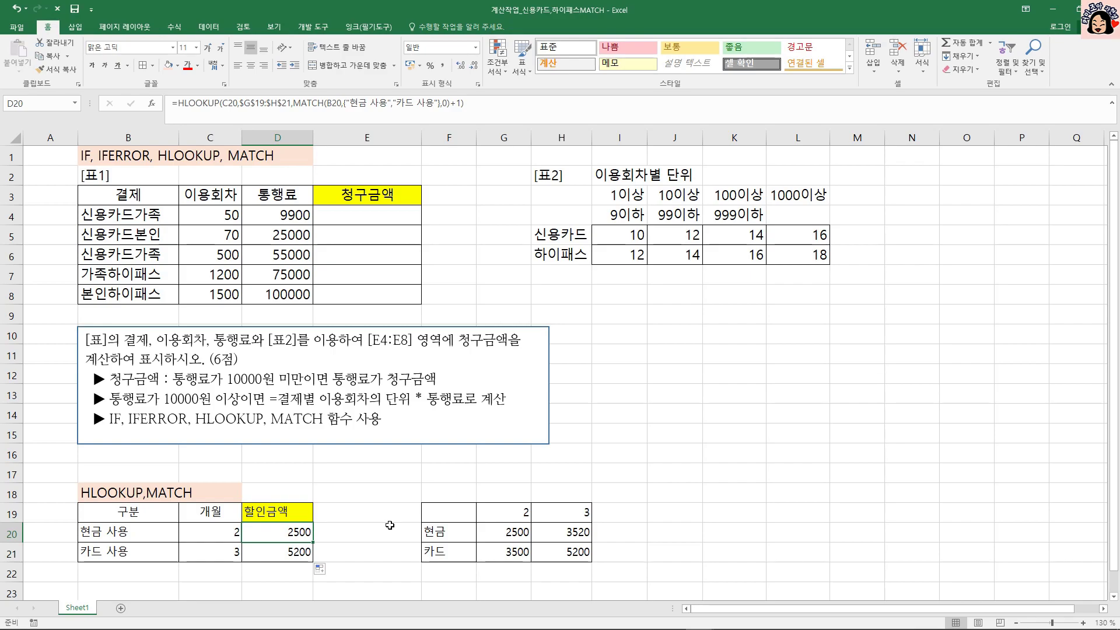
Compare the 구분 labels in B20:B21 with the row labels in F20:F21 of the practice lookup table.
left_click(383, 219)
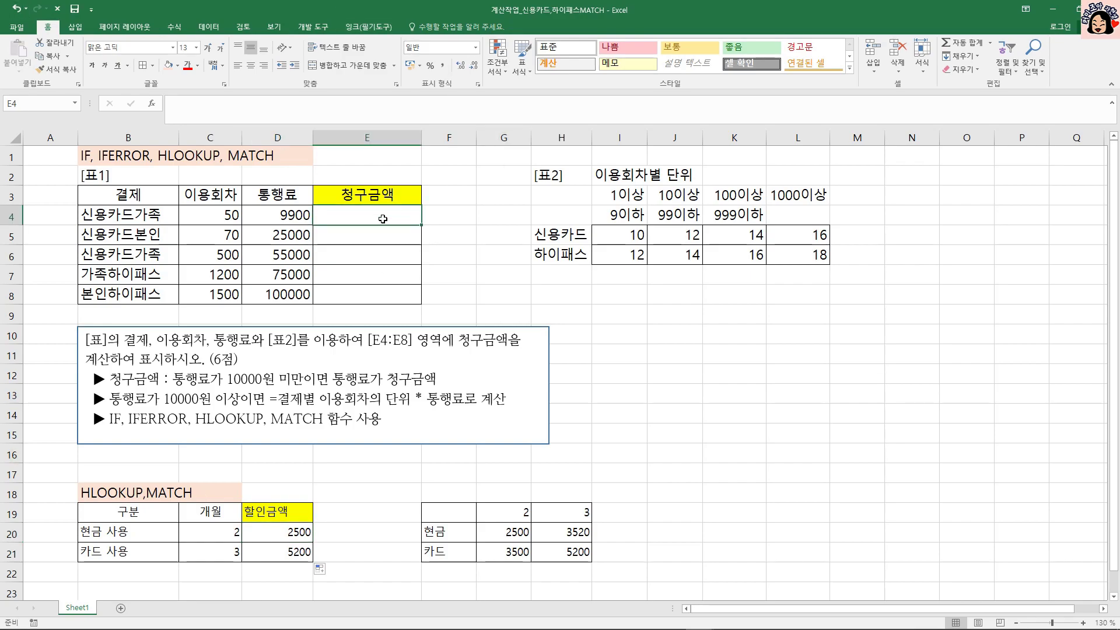
left_click(105, 540)
left_click(105, 551)
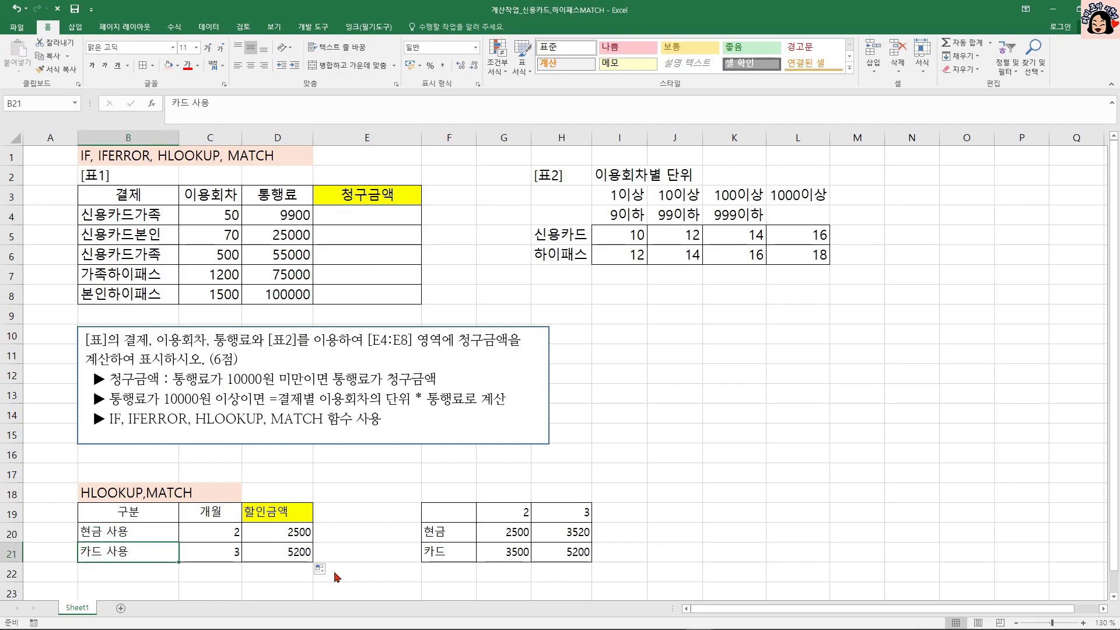
left_click(444, 531)
left_click(442, 550)
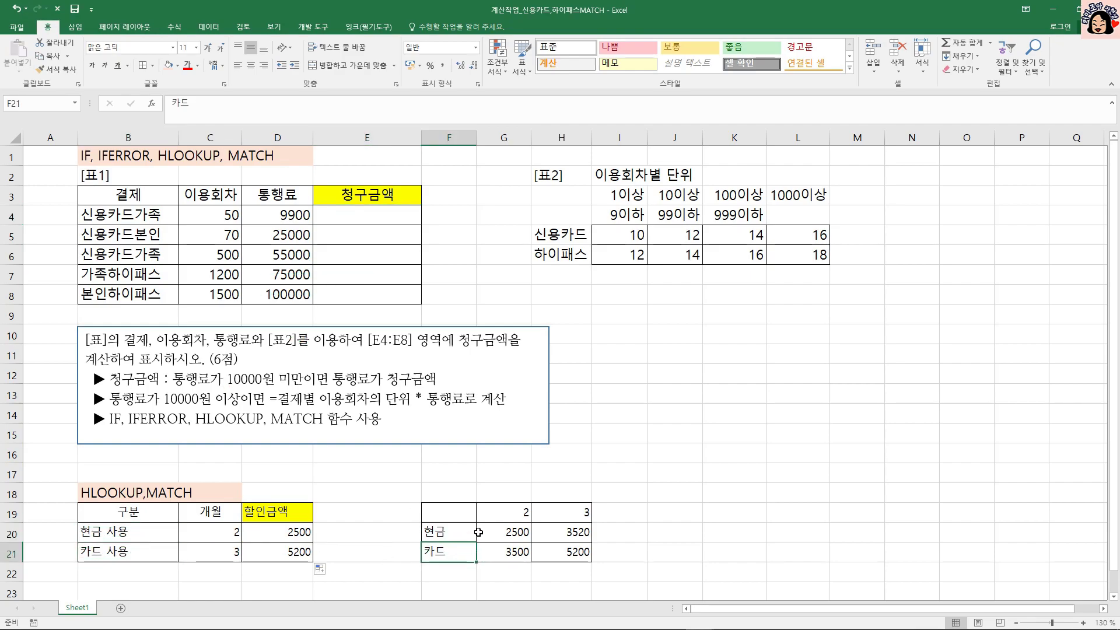
Compare the 결제 entries in B4:B8 of 표1 with the 신용카드 and 하이패스 row labels in H5:H6 of 표2.
left_click(138, 215)
left_click_drag(137, 216, 129, 294)
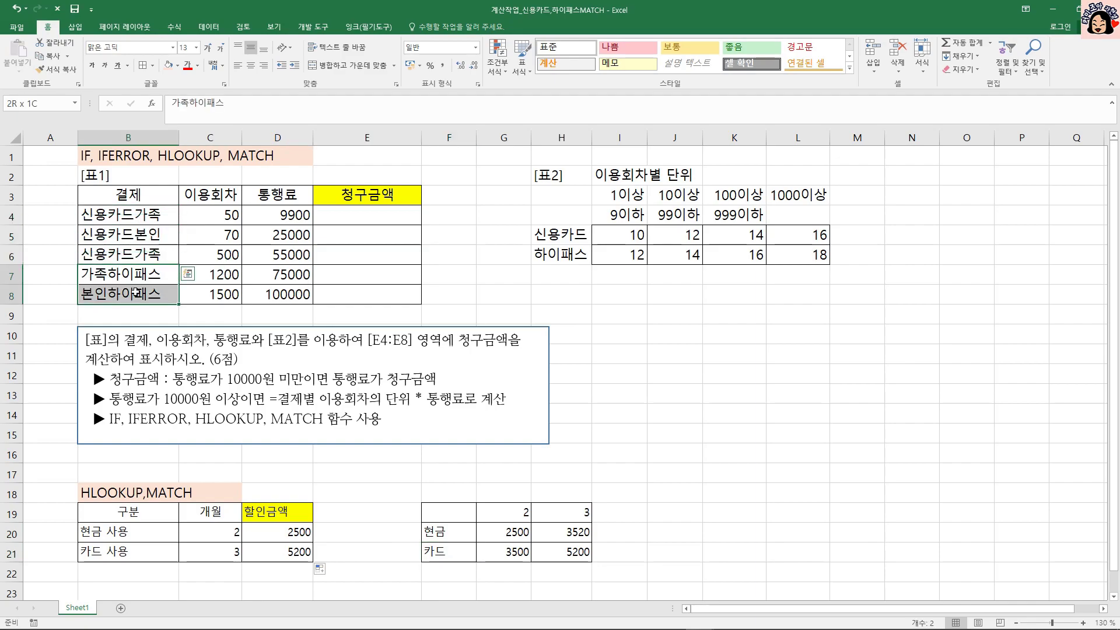
left_click(572, 236)
left_click(568, 255)
left_click_drag(155, 220, 154, 293)
left_click(374, 221)
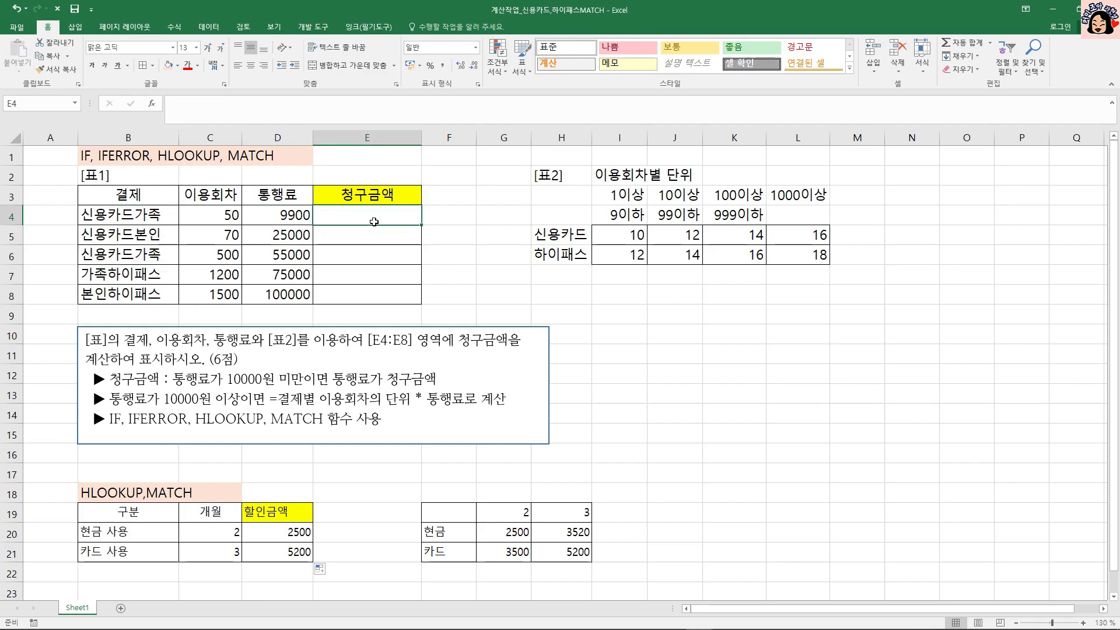
left_click(159, 217)
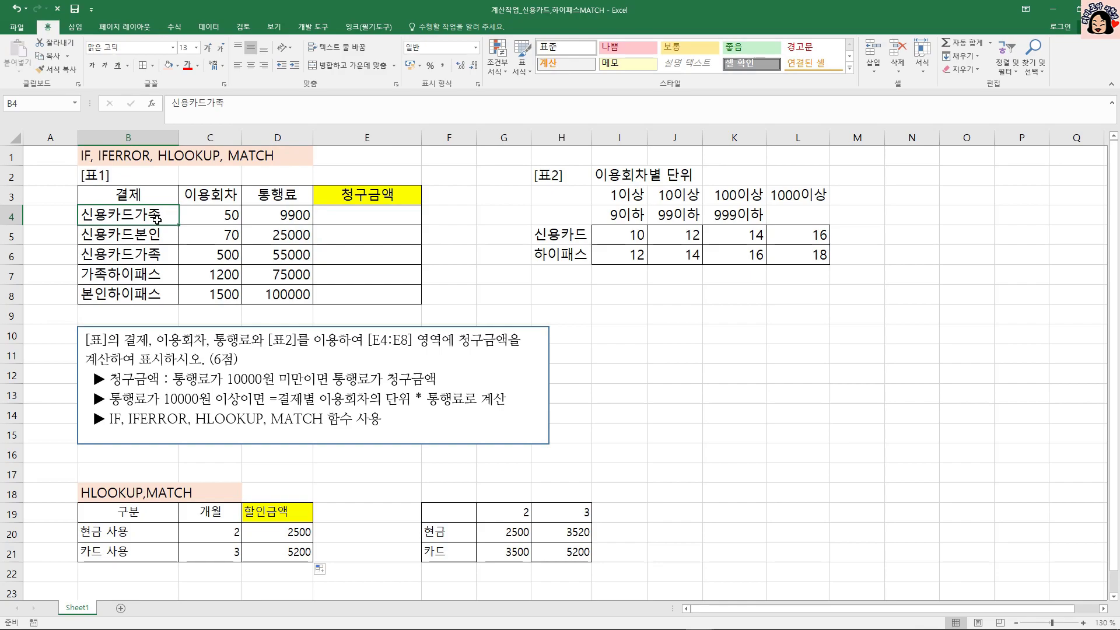
left_click(150, 241)
left_click(564, 234)
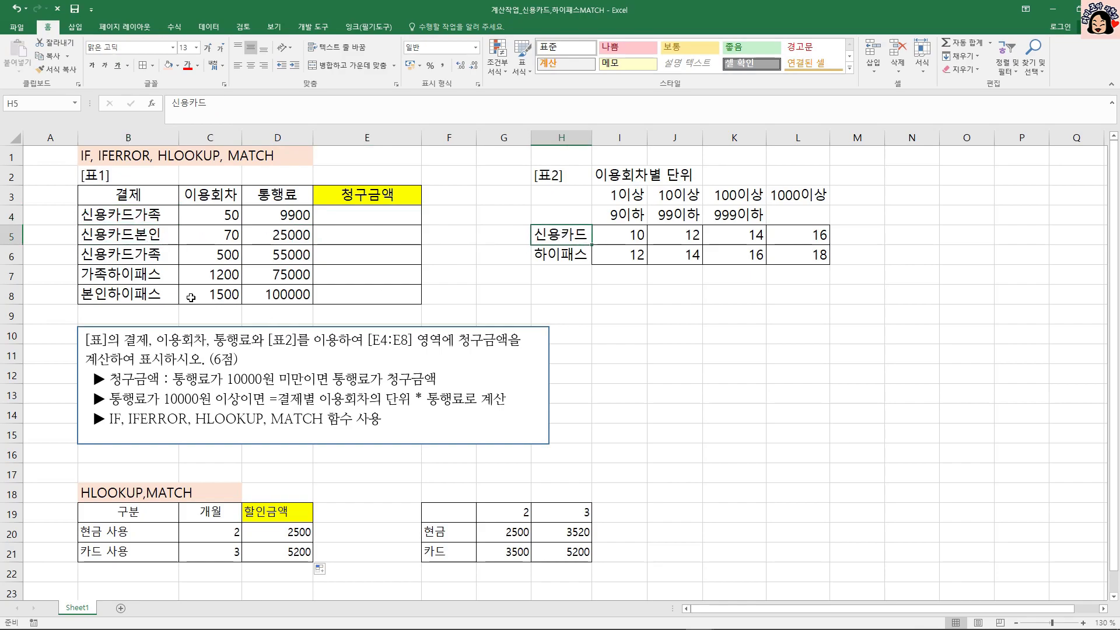
left_click(128, 276)
left_click(127, 293)
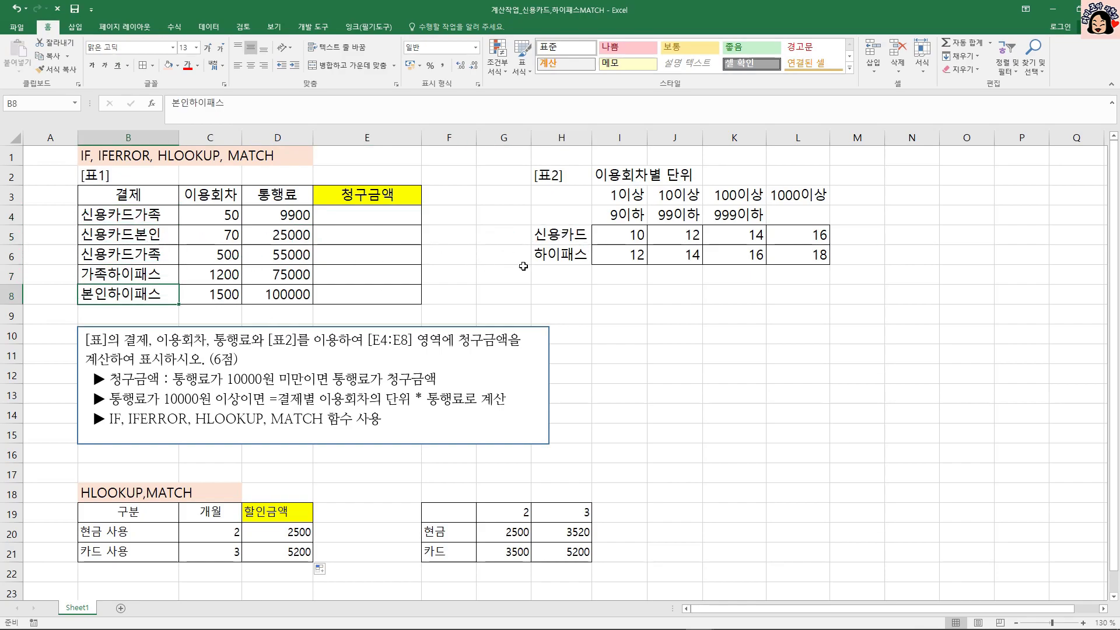
left_click(563, 257)
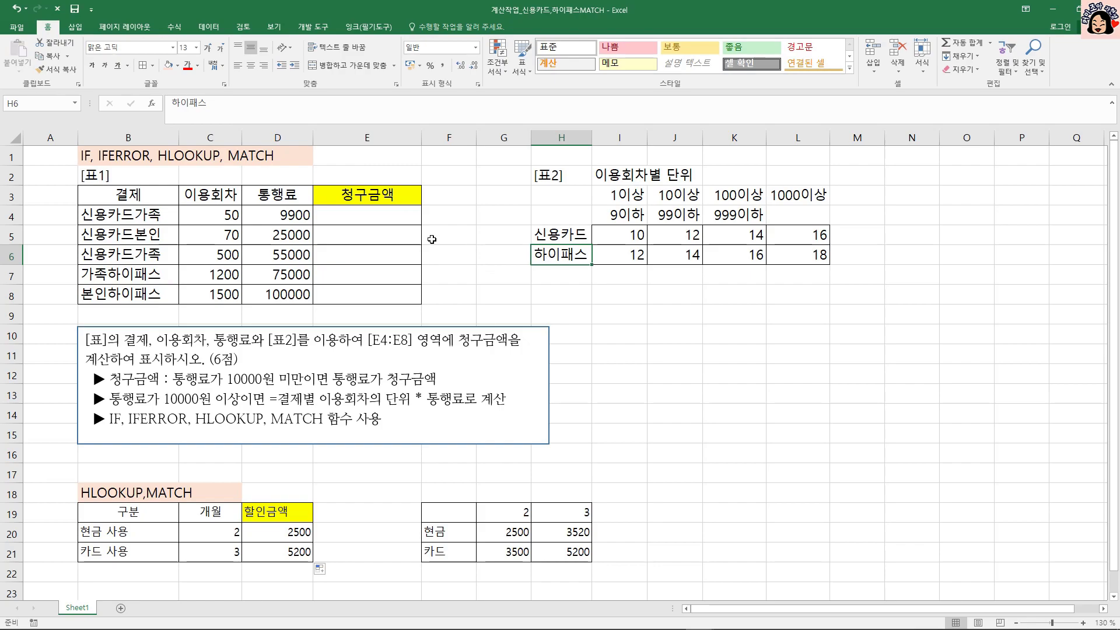
Start a MATCH formula in E4 that looks up B4 in the absolute range $H$5:$H$6.
left_click(357, 215)
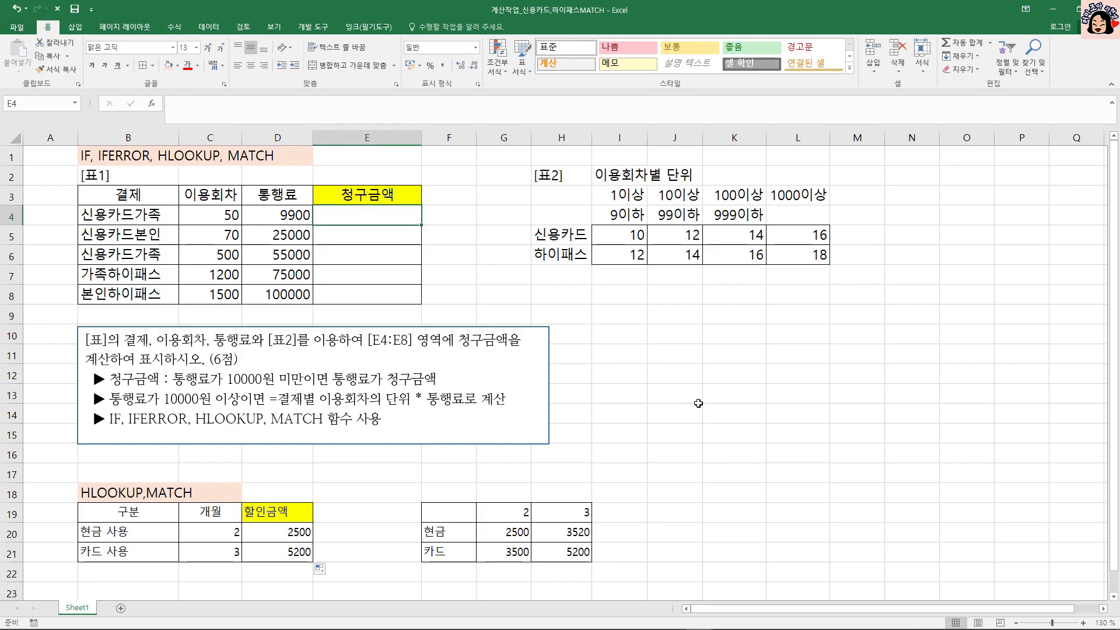
type("=MATCH(")
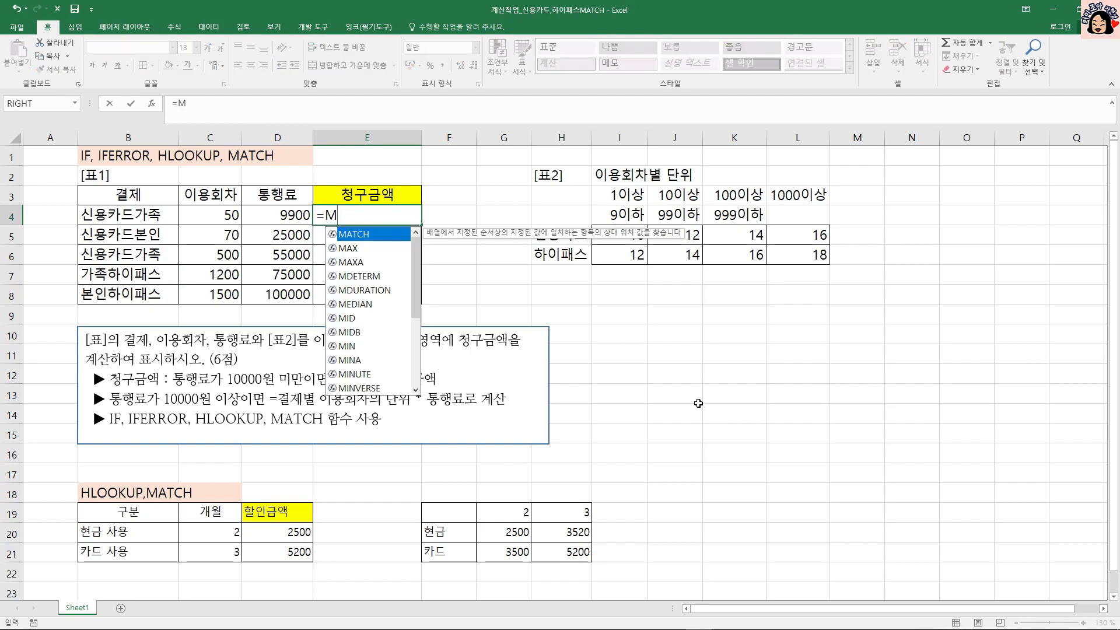
left_click(165, 215)
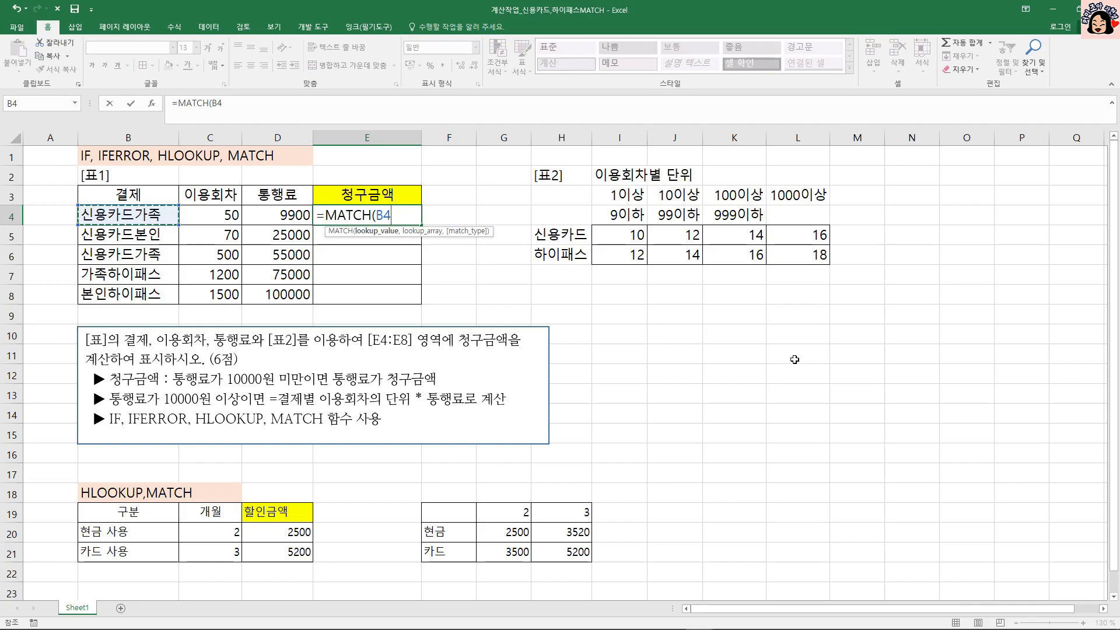
type(",")
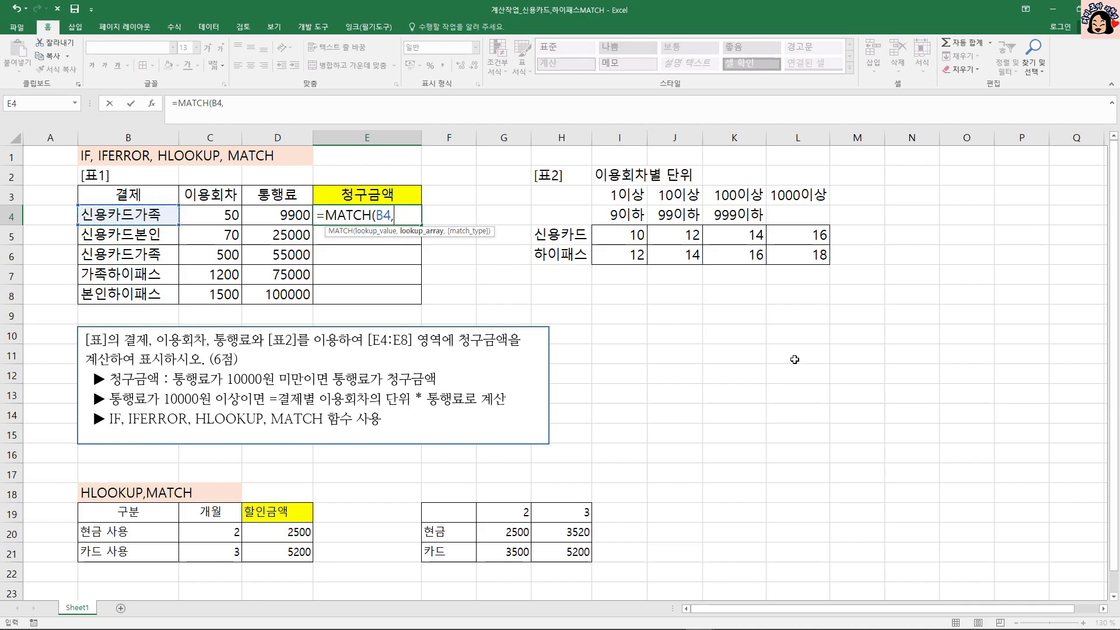
left_click_drag(574, 241, 568, 256)
key("F4")
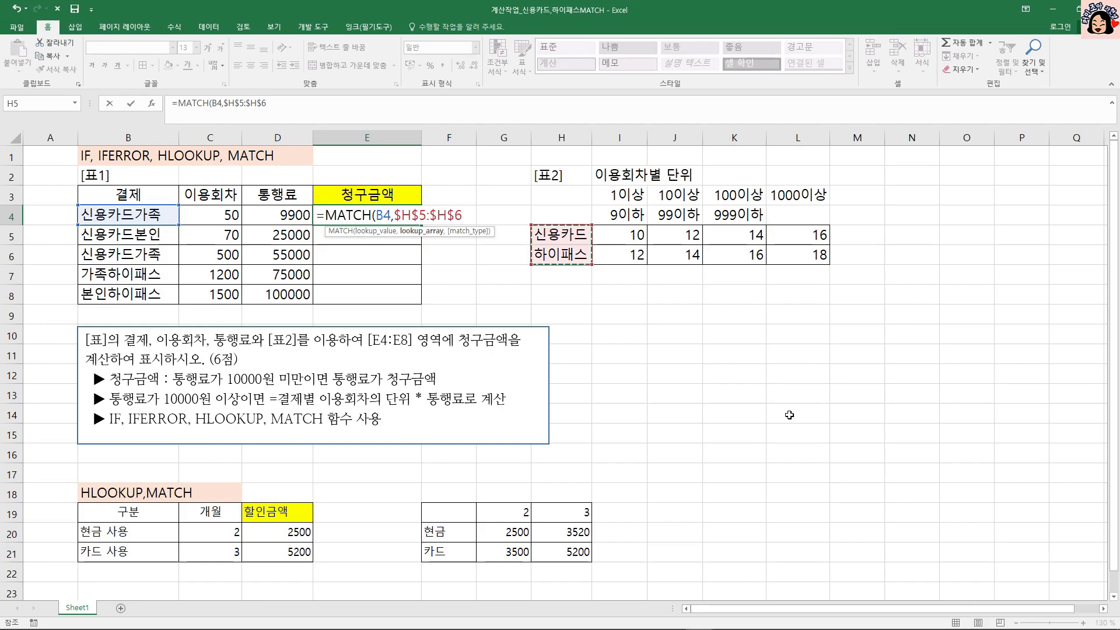
Complete the MATCH in E4 with match type 1 and fill it down to E8.
type(",")
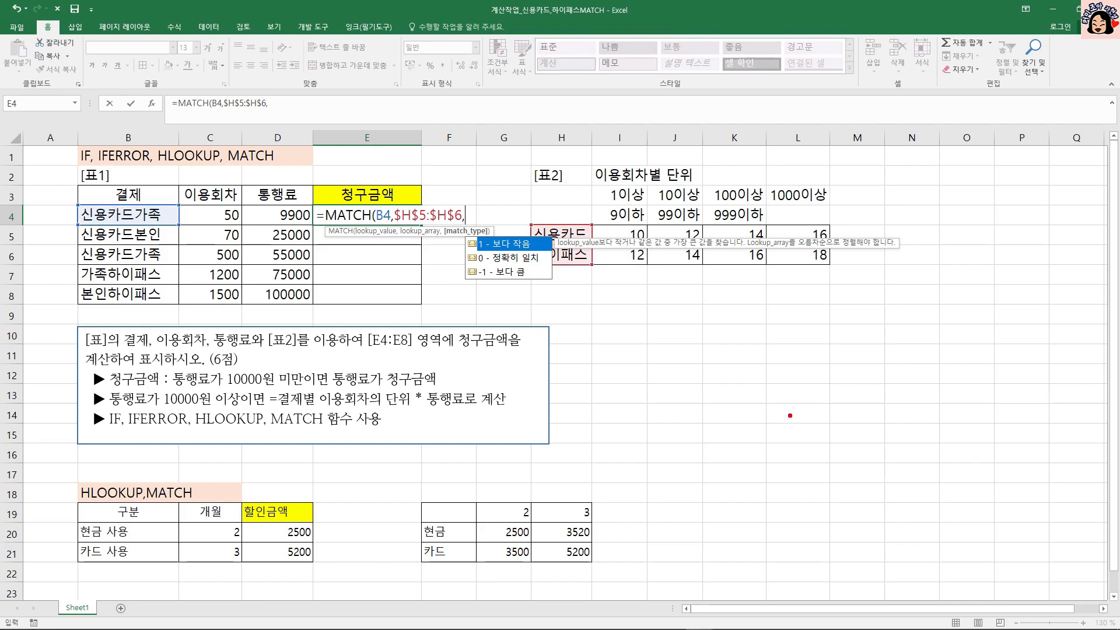
mouse_move(632, 278)
left_mouse_down()
mouse_move(607, 314)
mouse_move(734, 298)
mouse_move(731, 333)
left_mouse_up()
mouse_move(659, 299)
left_mouse_down()
mouse_move(681, 302)
mouse_move(669, 319)
left_mouse_up()
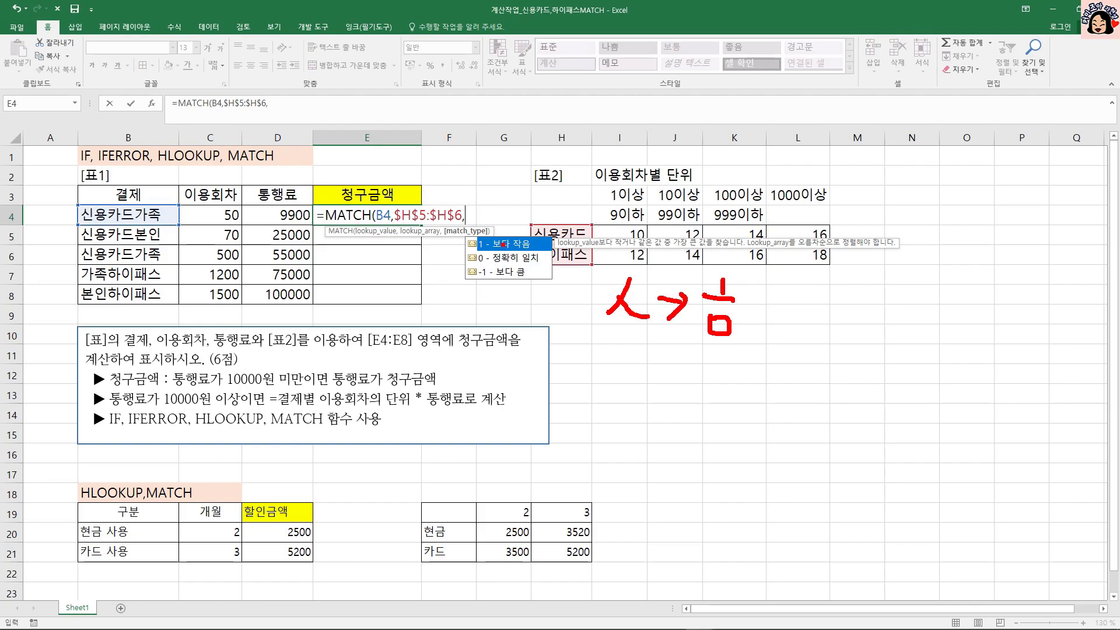
key("Escape")
type("1")
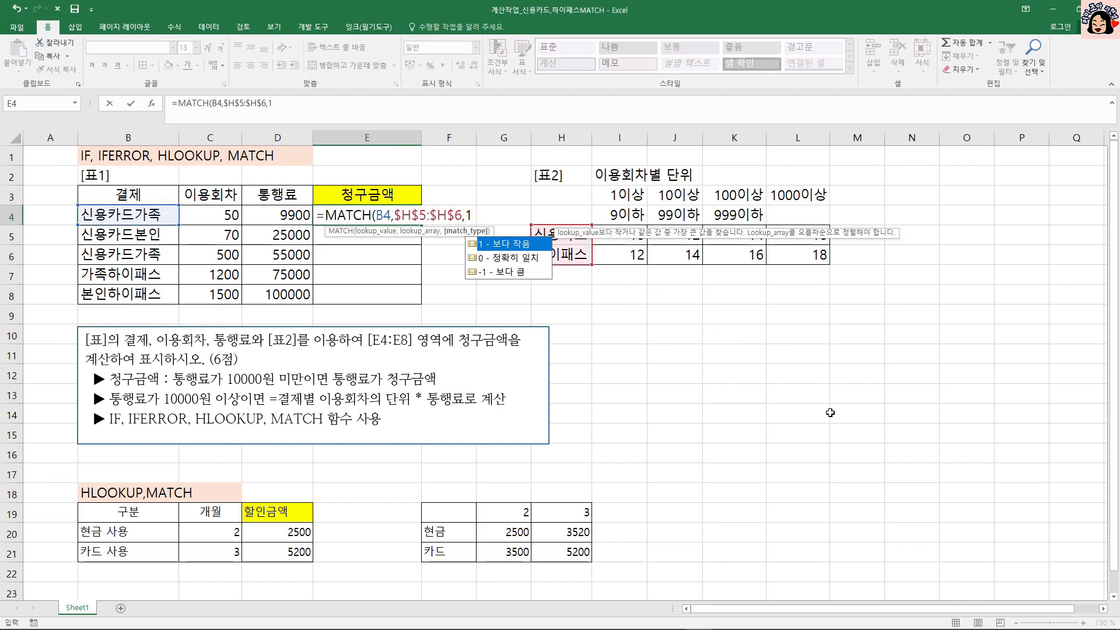
type(")")
key("Return")
key("Up")
left_click_drag(420, 225, 420, 305)
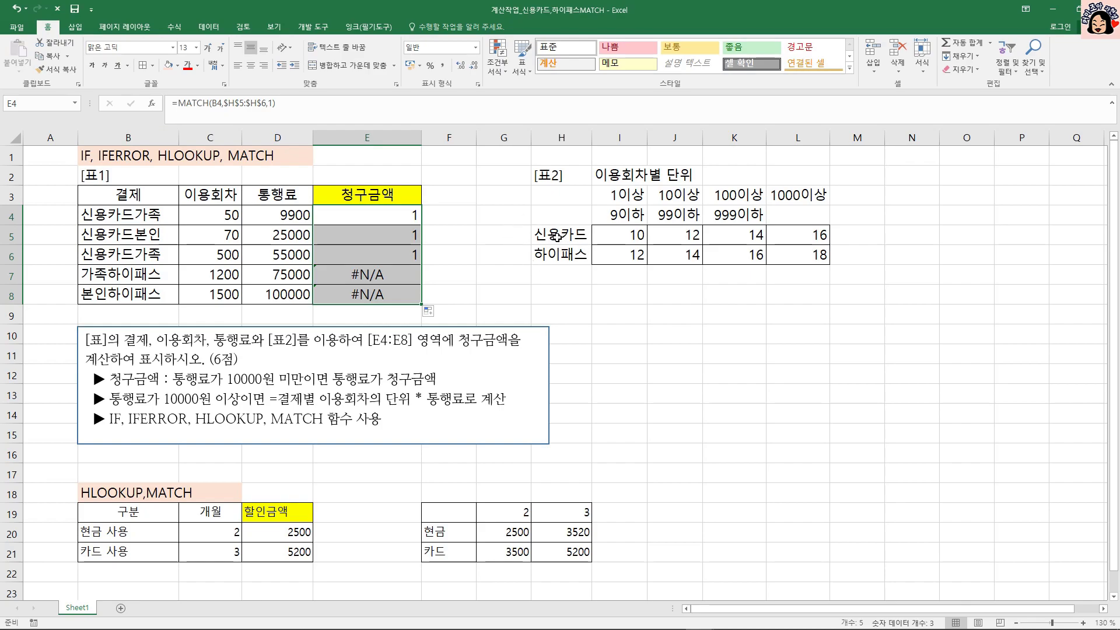
Compare the MATCH results in E4:E8 with the 결제 entries and the 신용카드 and 하이패스 labels in H5:H6.
left_click(558, 236)
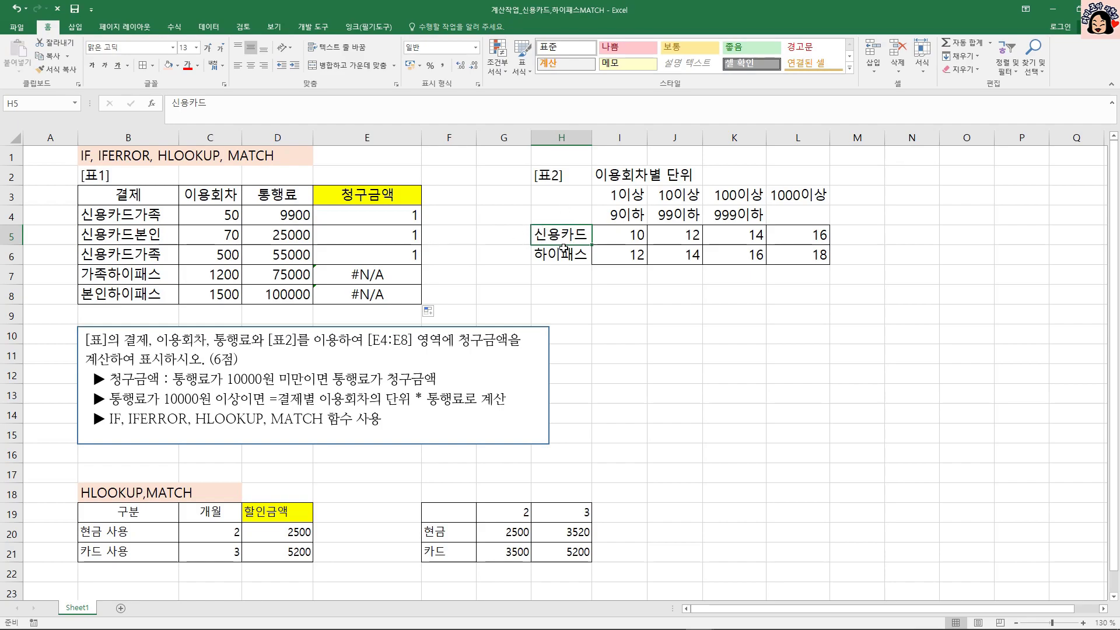
left_click(536, 256)
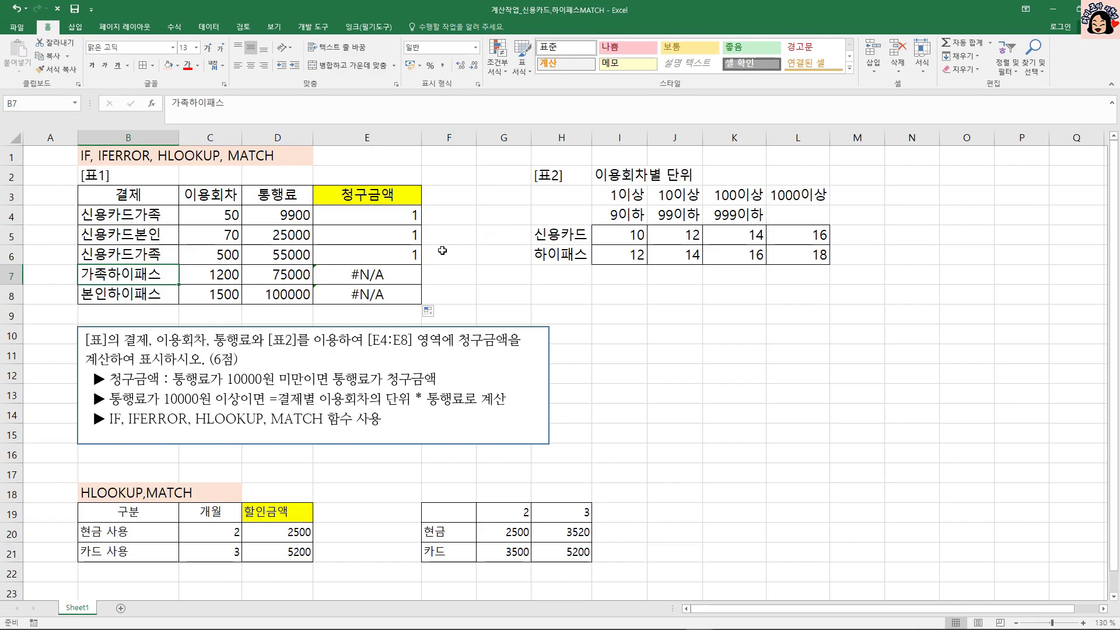
left_click(360, 275)
left_click(362, 296)
left_click(380, 281)
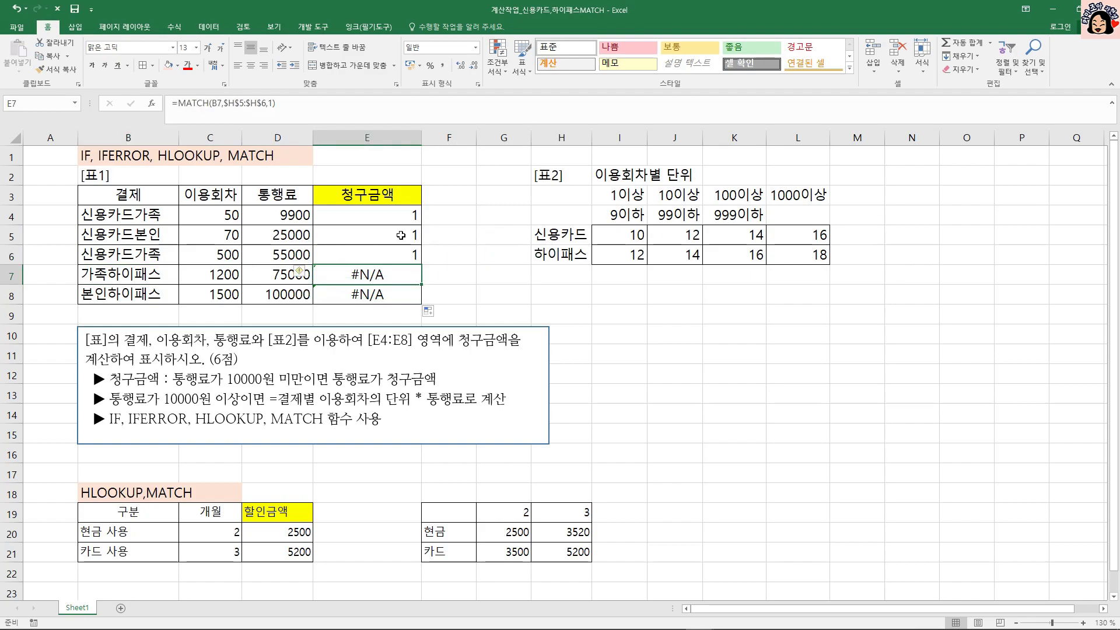
left_click(398, 217)
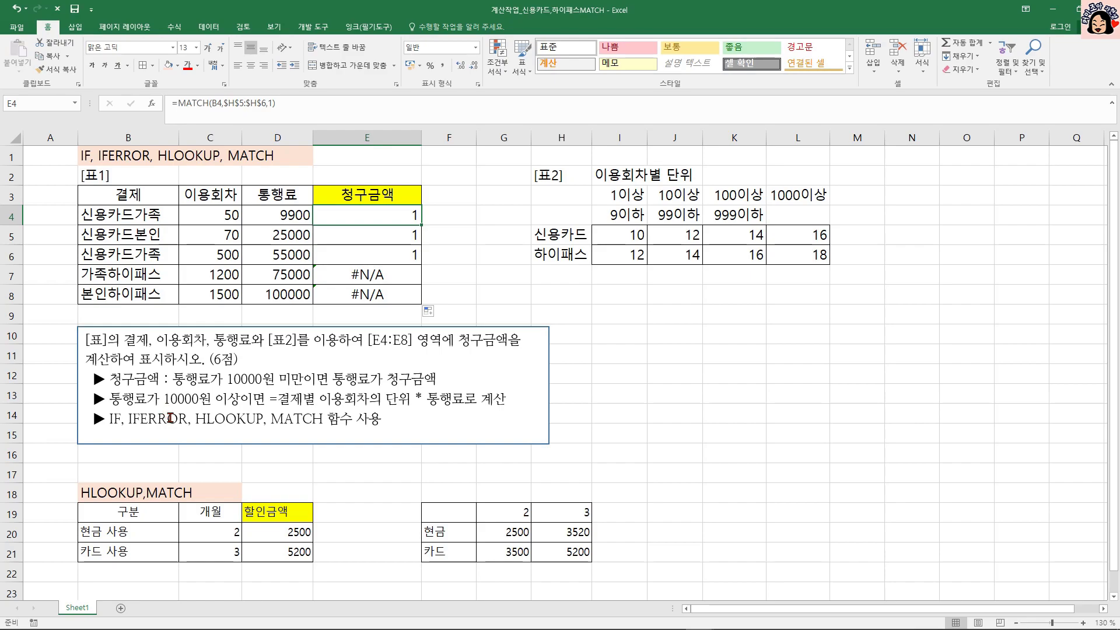
left_click(387, 273)
left_click(387, 294)
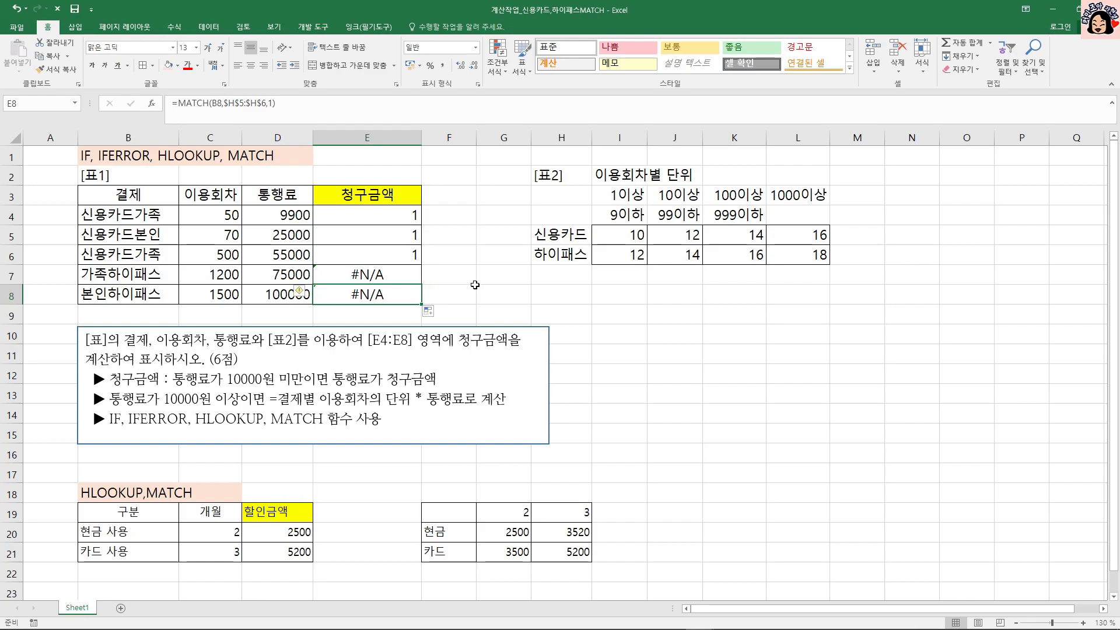
Wrap the MATCH expression in E4 in an IFERROR function as its value argument.
left_click(402, 216)
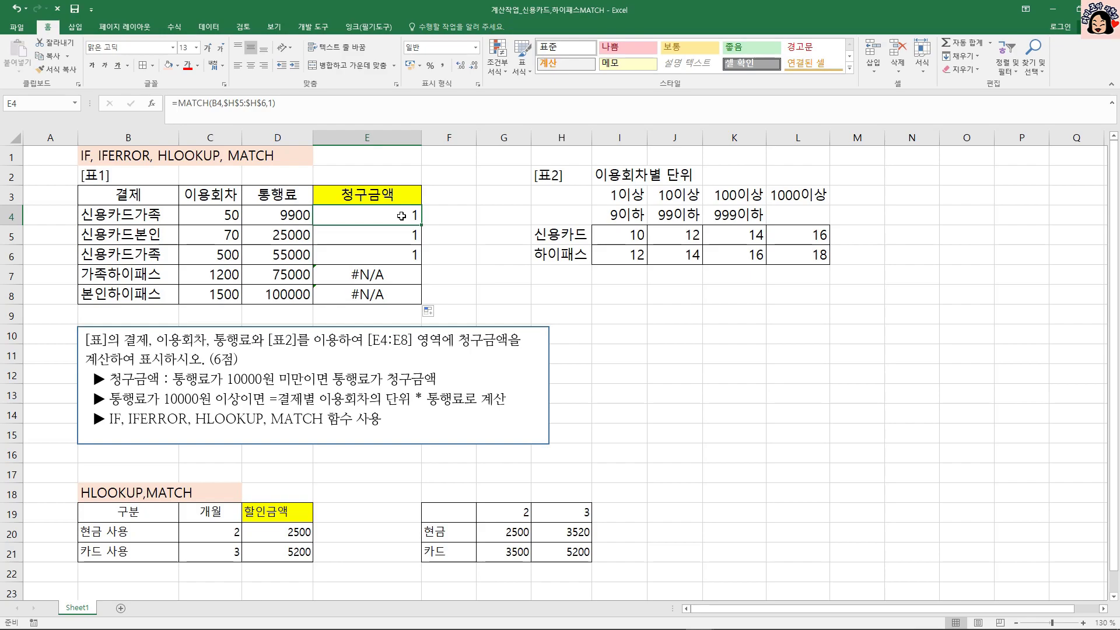
double_click(401, 216)
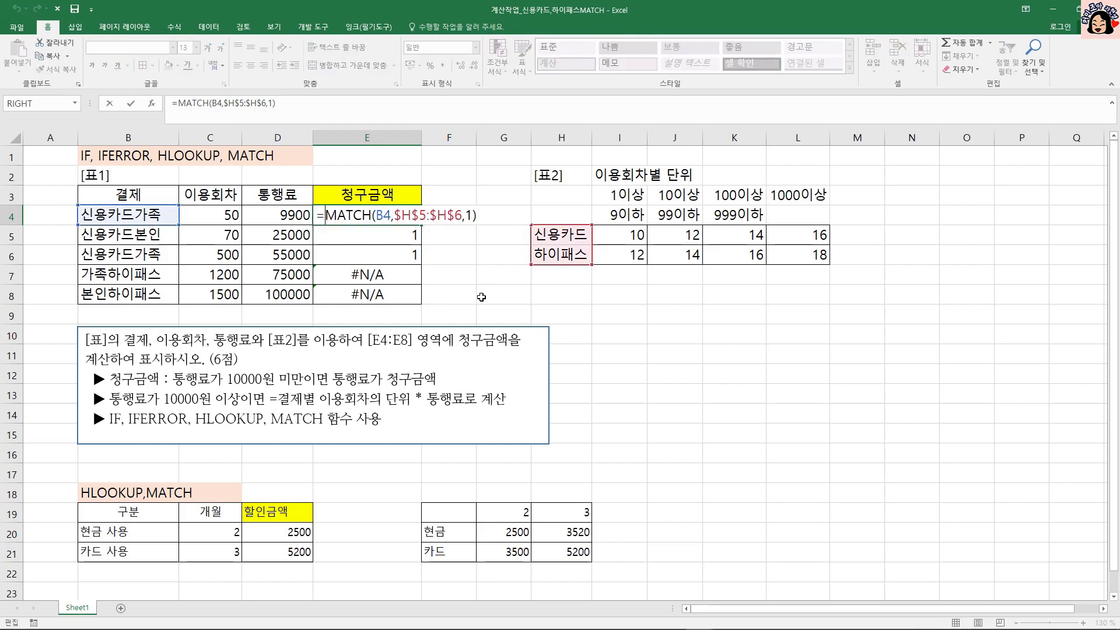
type("IF")
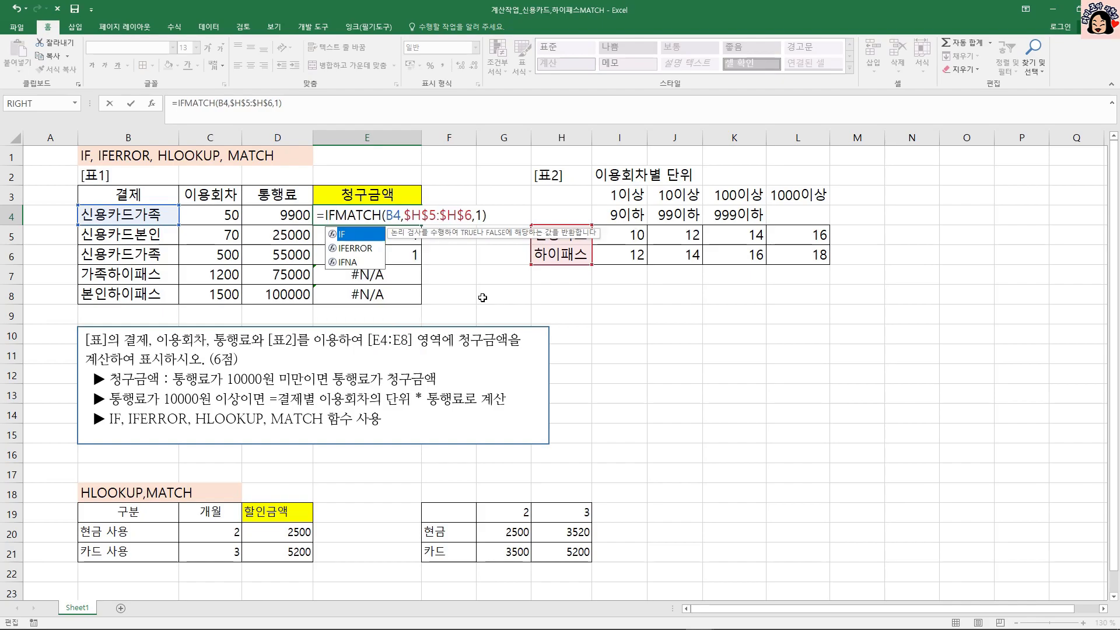
key("Down")
key("Tab")
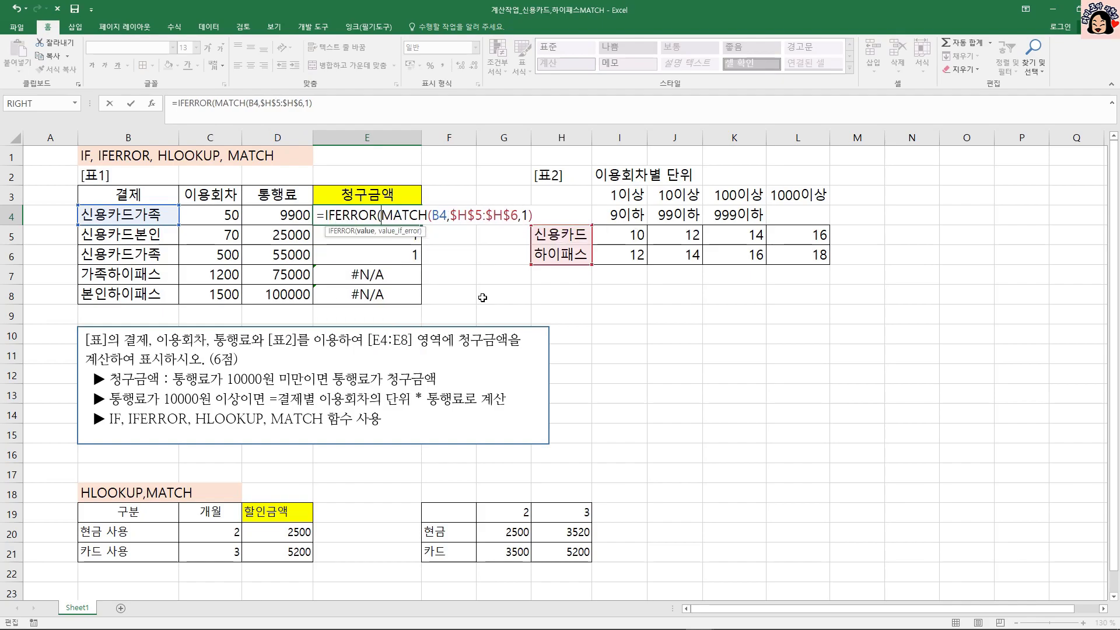
left_click_drag(382, 216, 538, 214)
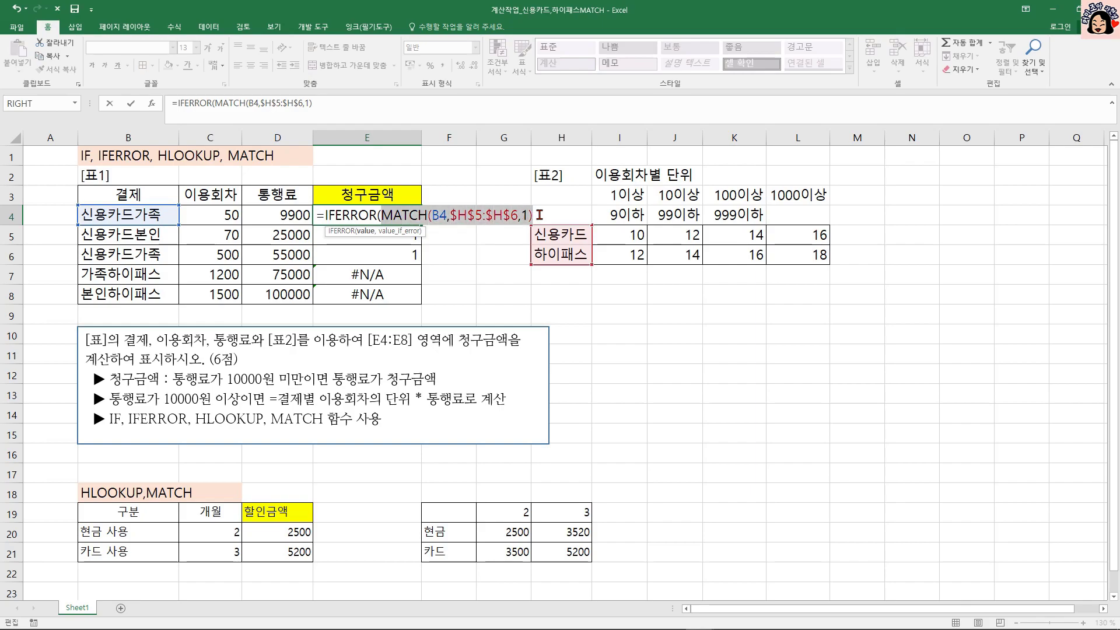
left_click(539, 215)
Set the IFERROR fallback value in E4 to 2 and fill the formula down to E8.
type(",")
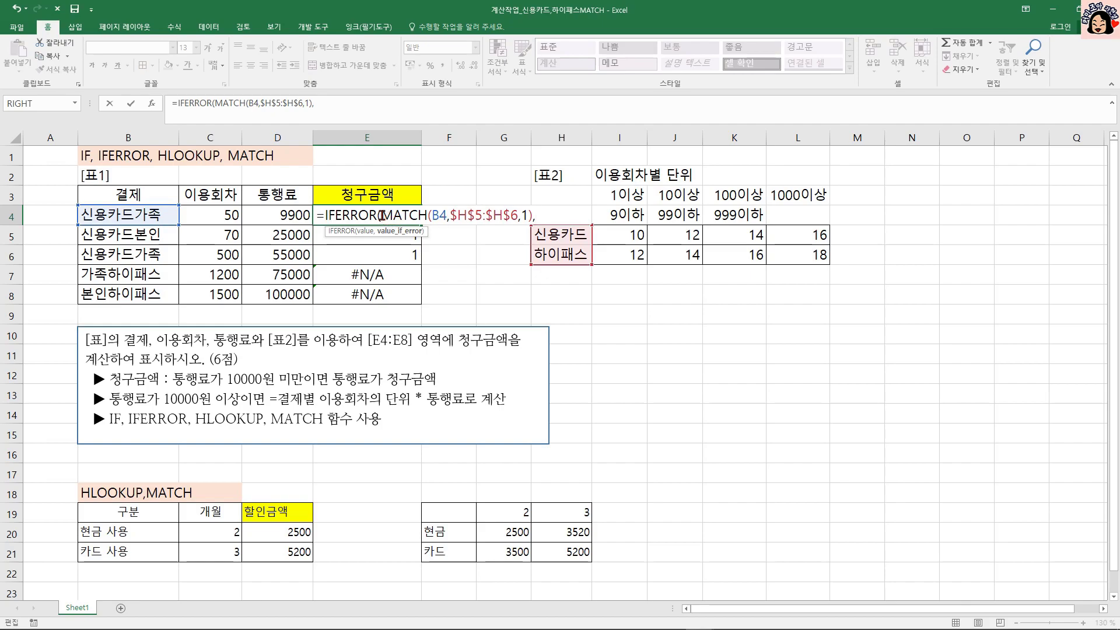
left_click_drag(381, 215, 528, 215)
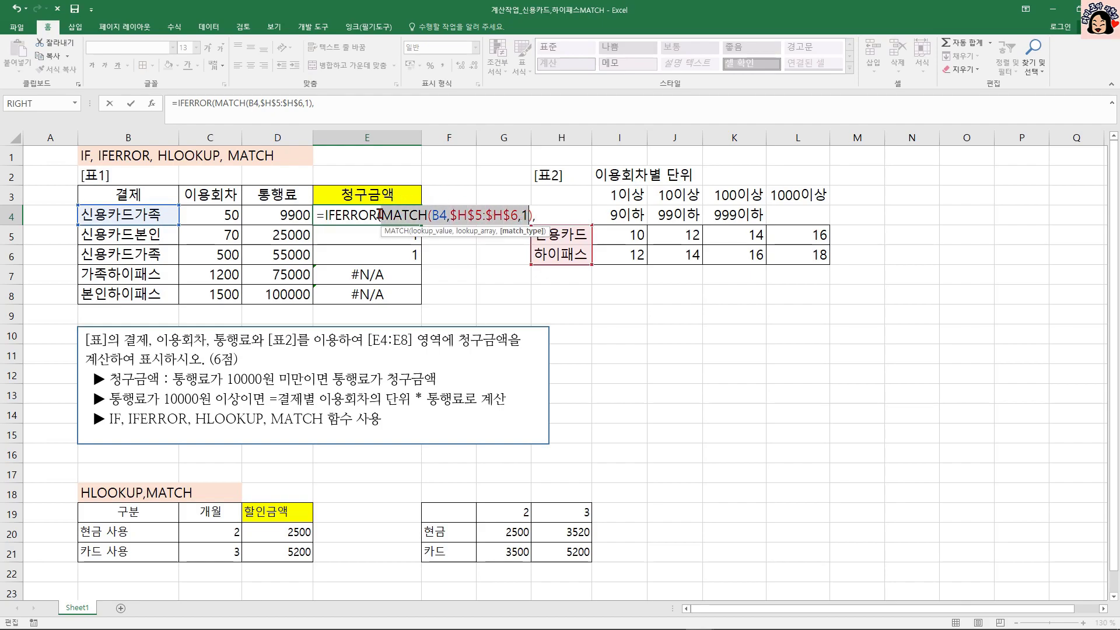
left_click(556, 214)
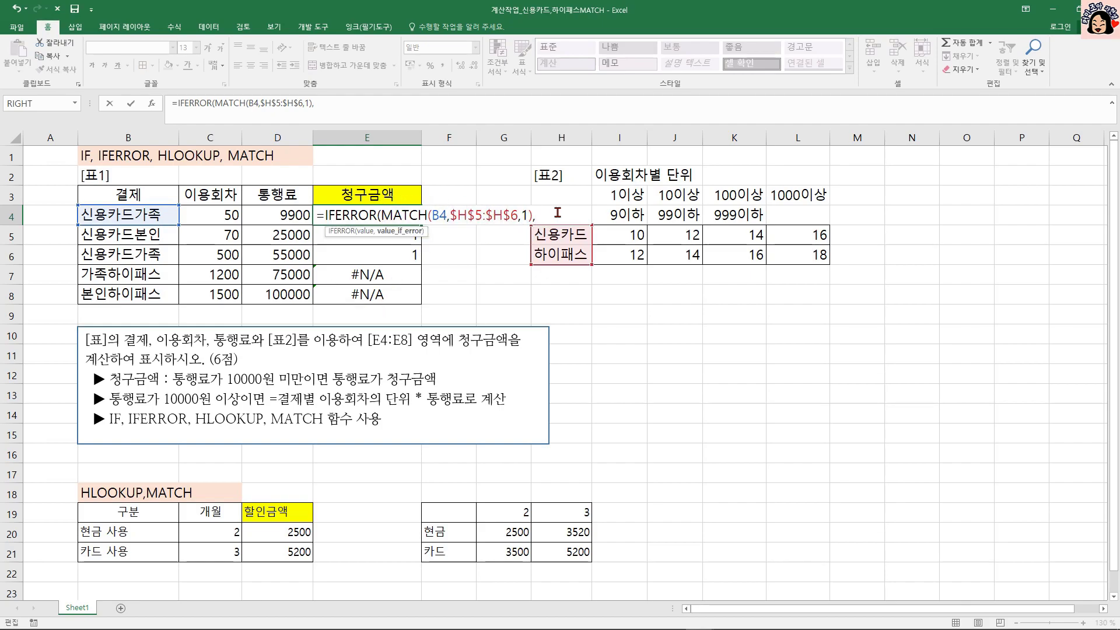
type("2")
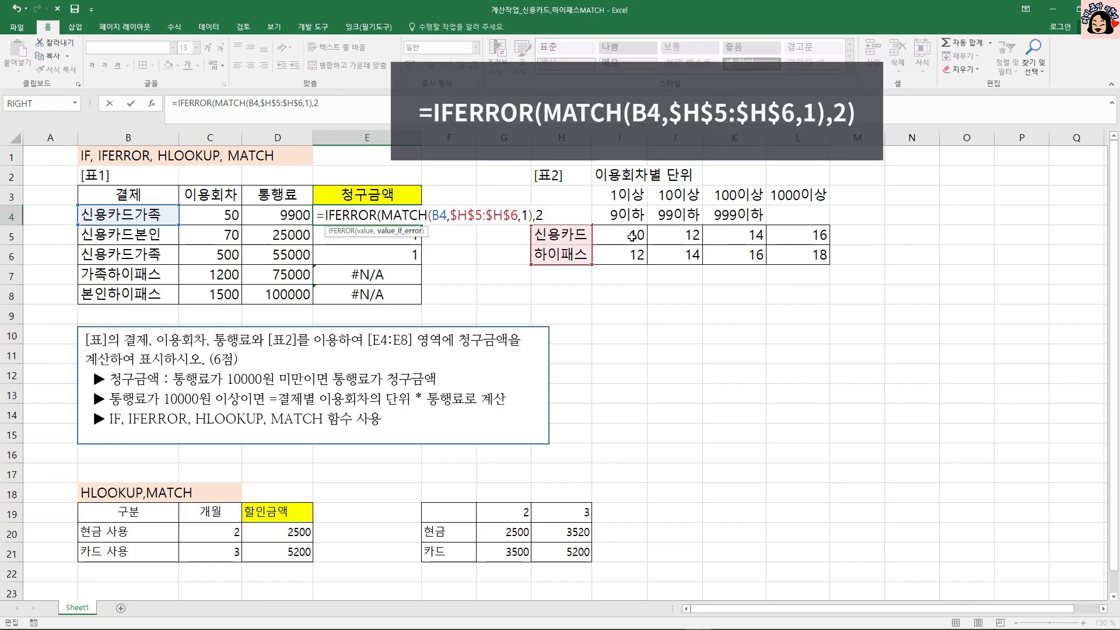
key("ctrl+Return")
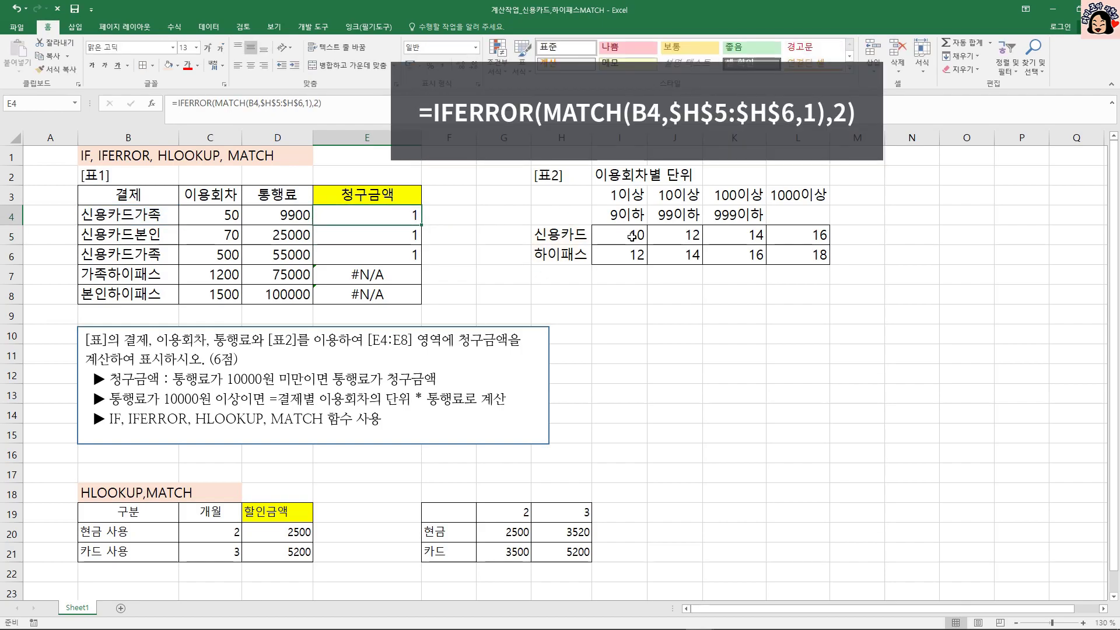
left_click_drag(421, 224, 419, 297)
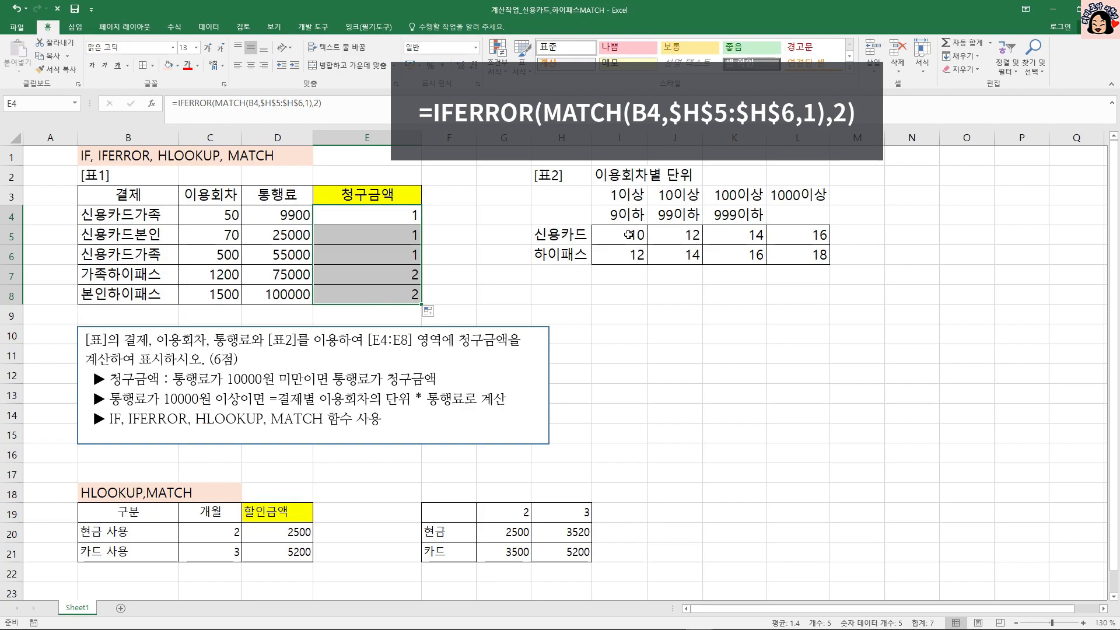
Examine the 신용카드 and 하이패스 rows of 표2 and its I3:L6 range against the 통행료 and row-position values in 표1.
left_click_drag(563, 235, 801, 240)
left_click_drag(564, 254, 783, 255)
left_click_drag(639, 194, 784, 255)
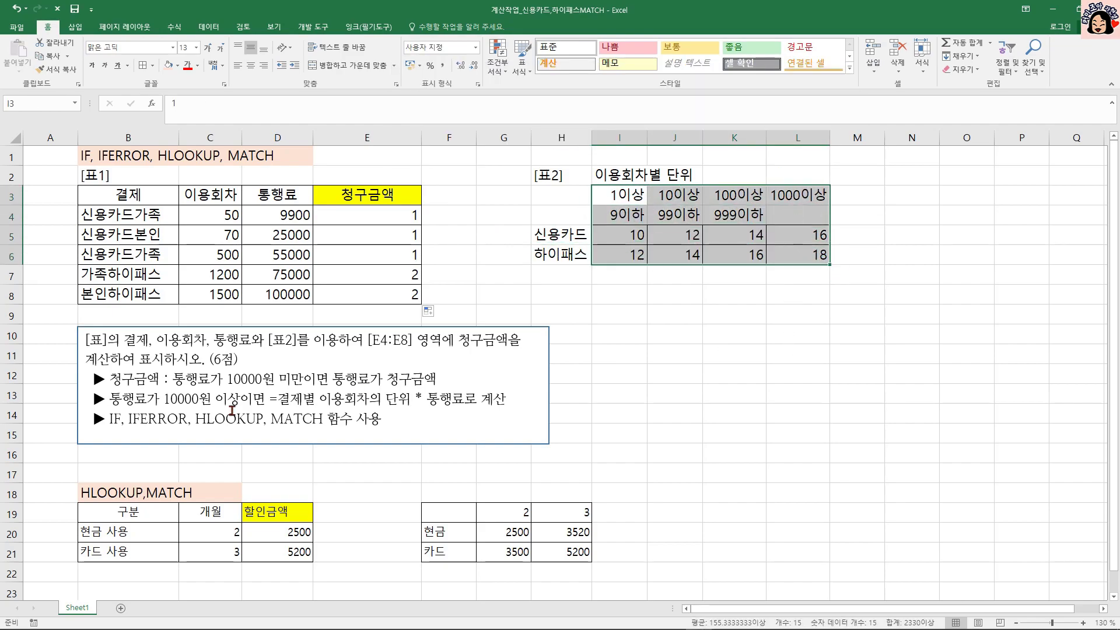
left_click(295, 218)
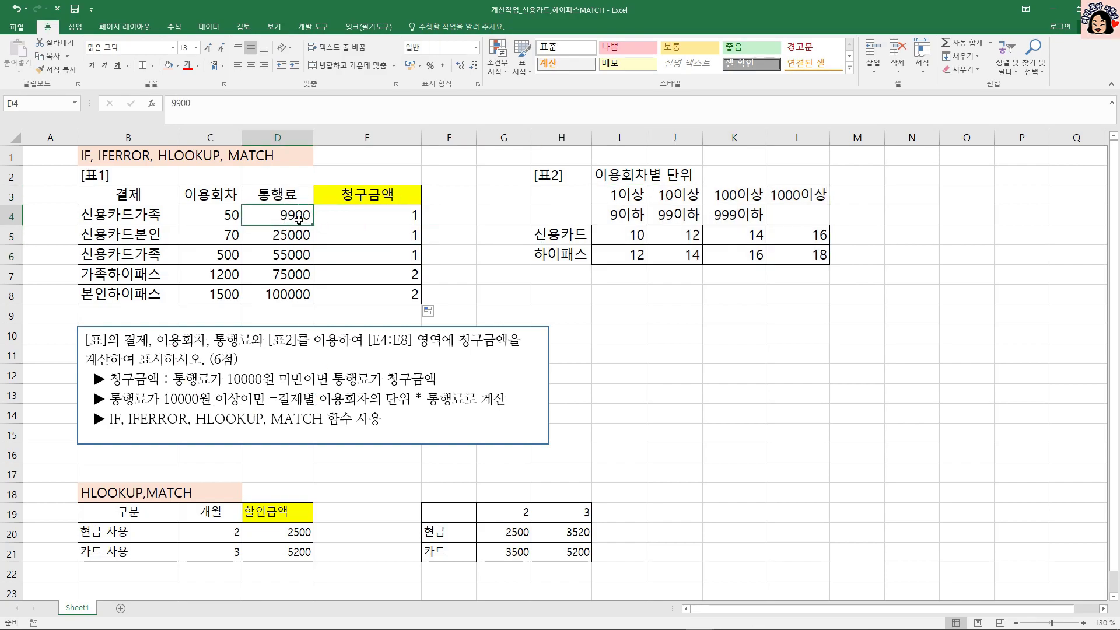
left_click(371, 212)
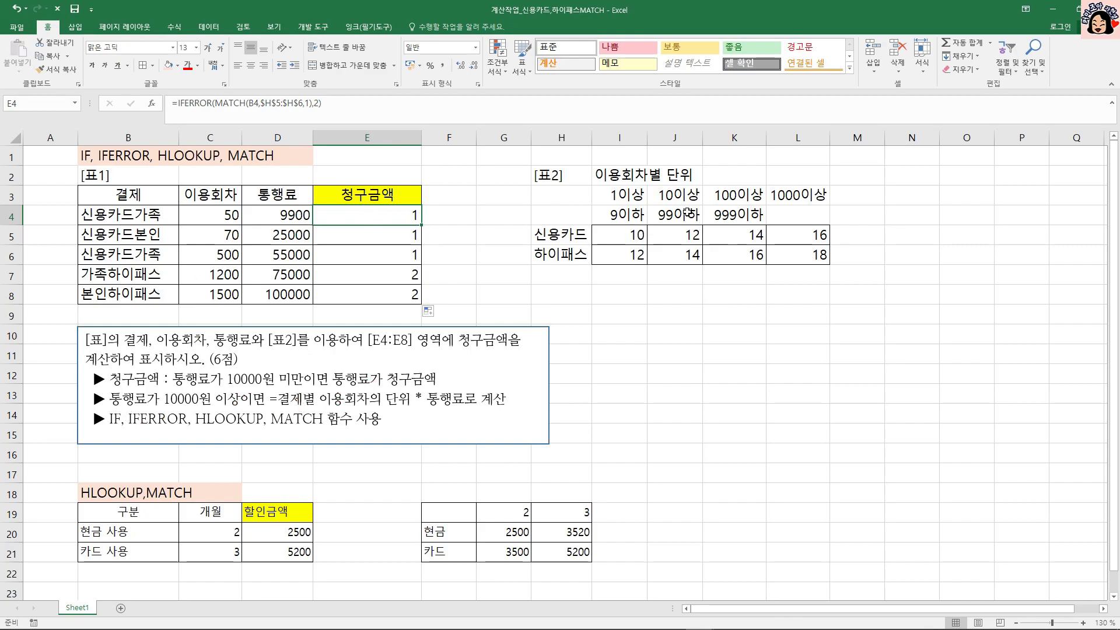
left_click(574, 236)
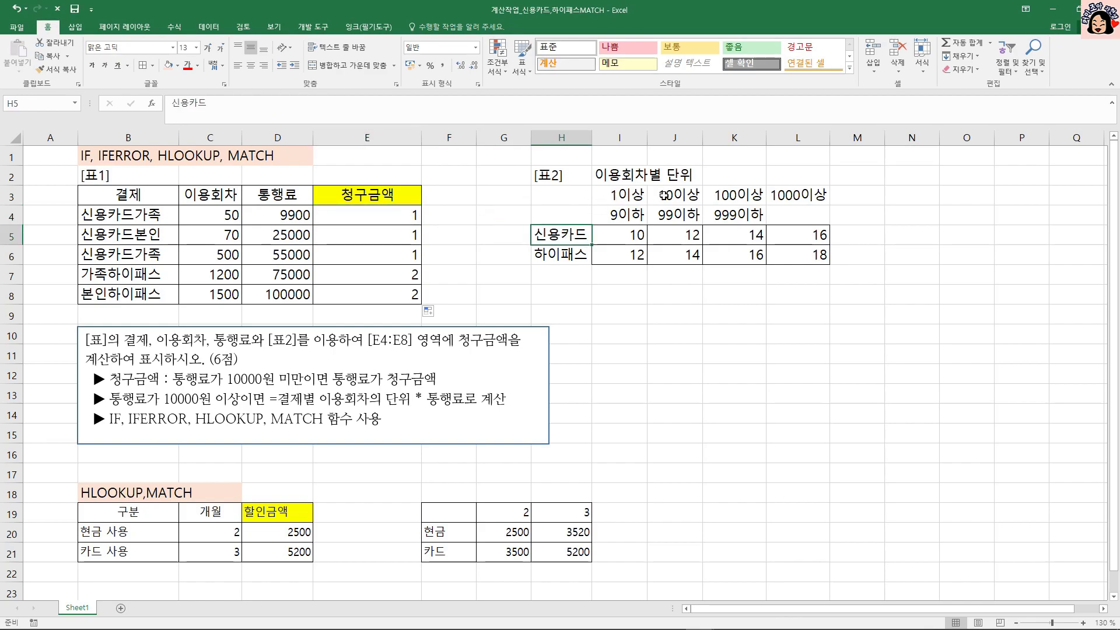
left_click_drag(623, 230, 792, 252)
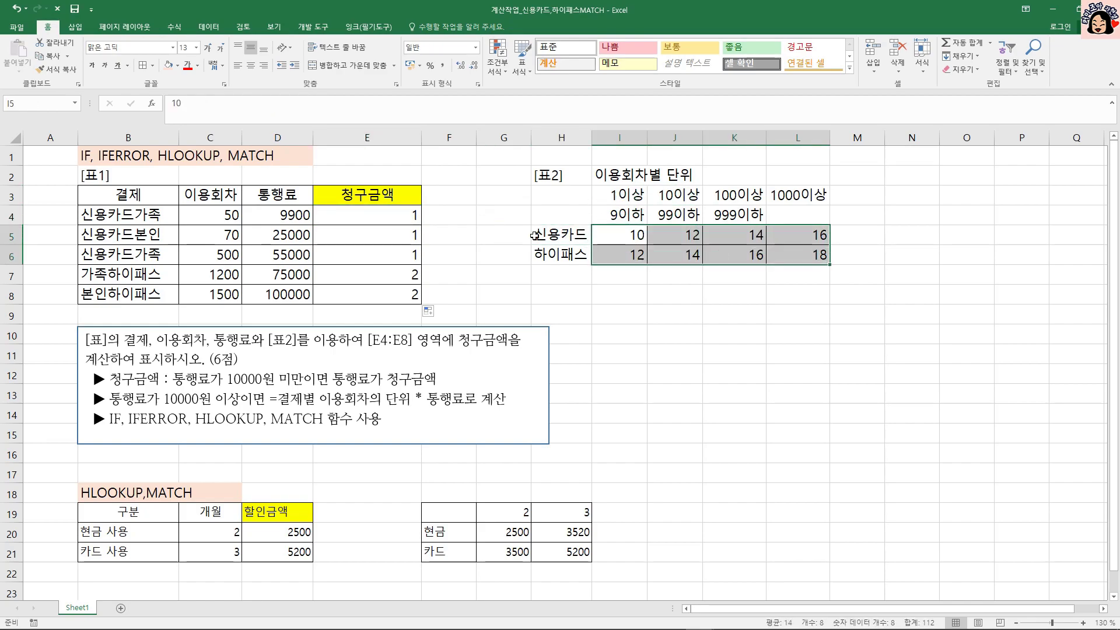
left_click(368, 231)
Insert an HLOOKUP function in front of the IFERROR expression in the E4 formula.
double_click(403, 215)
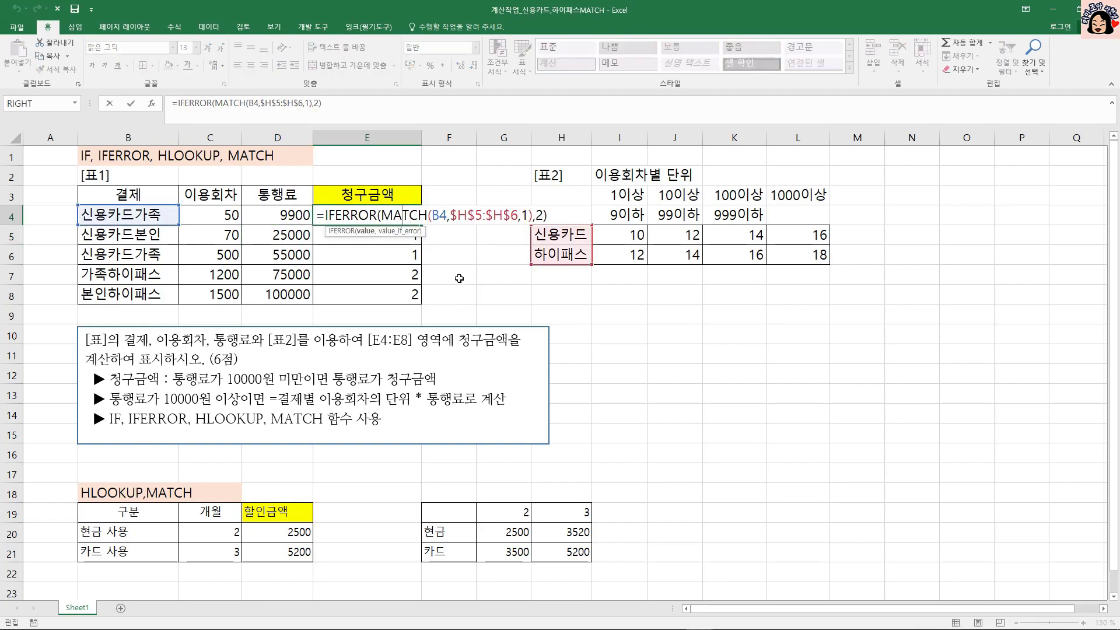
left_click_drag(325, 215, 556, 214)
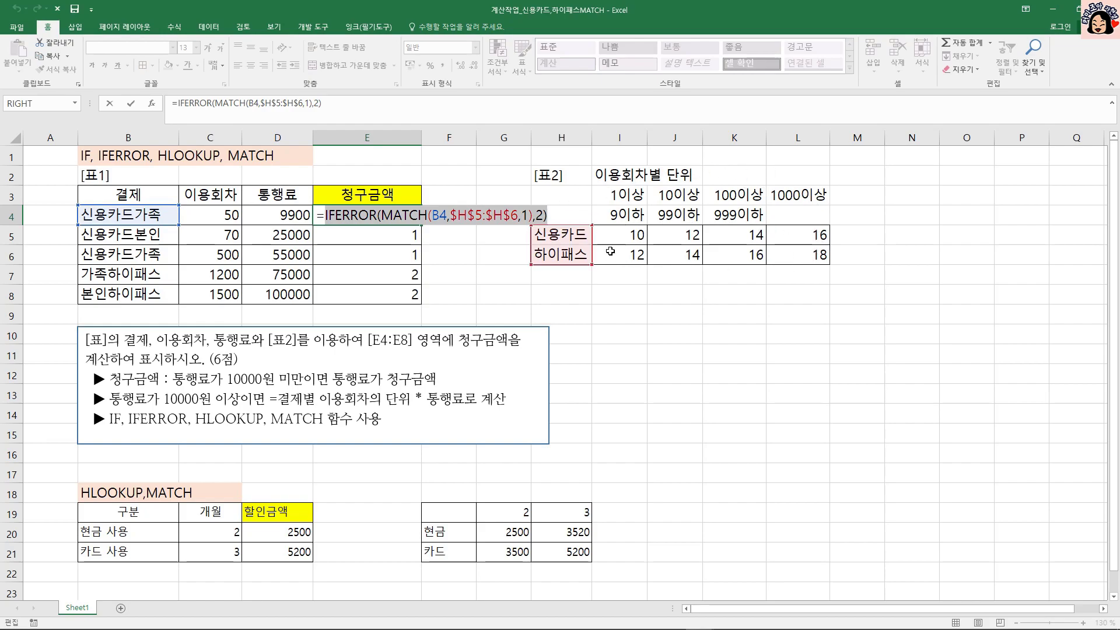
left_click(324, 216)
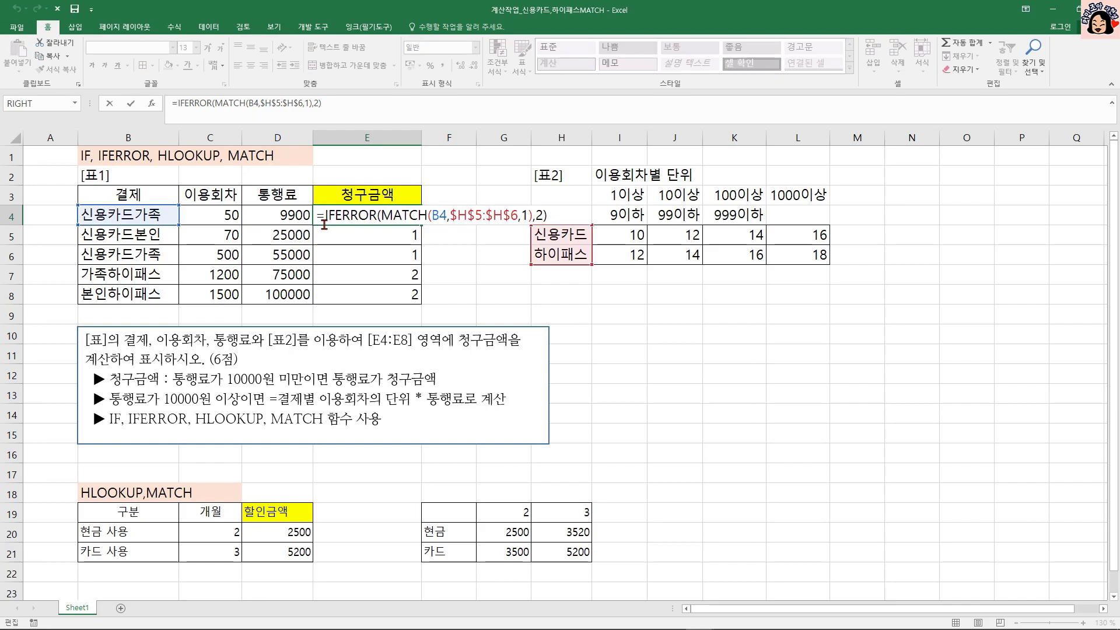
type("HLOOKUP(")
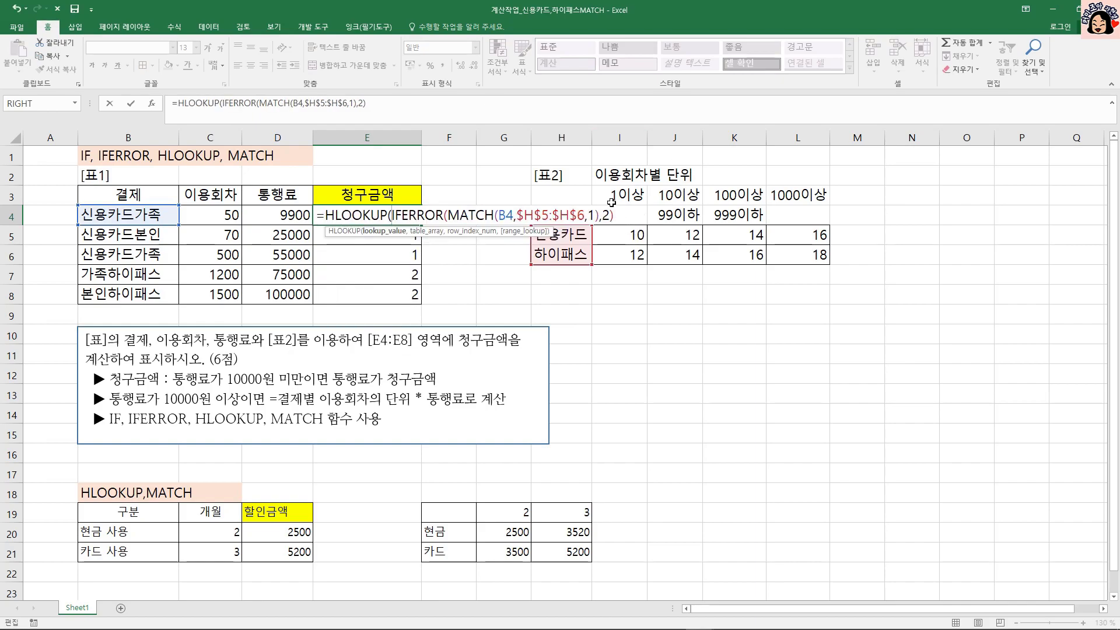
mouse_move(592, 187)
left_mouse_down()
mouse_move(789, 269)
mouse_move(838, 268)
left_mouse_up()
mouse_move(866, 194)
left_mouse_down()
mouse_move(840, 210)
mouse_move(865, 220)
left_mouse_up()
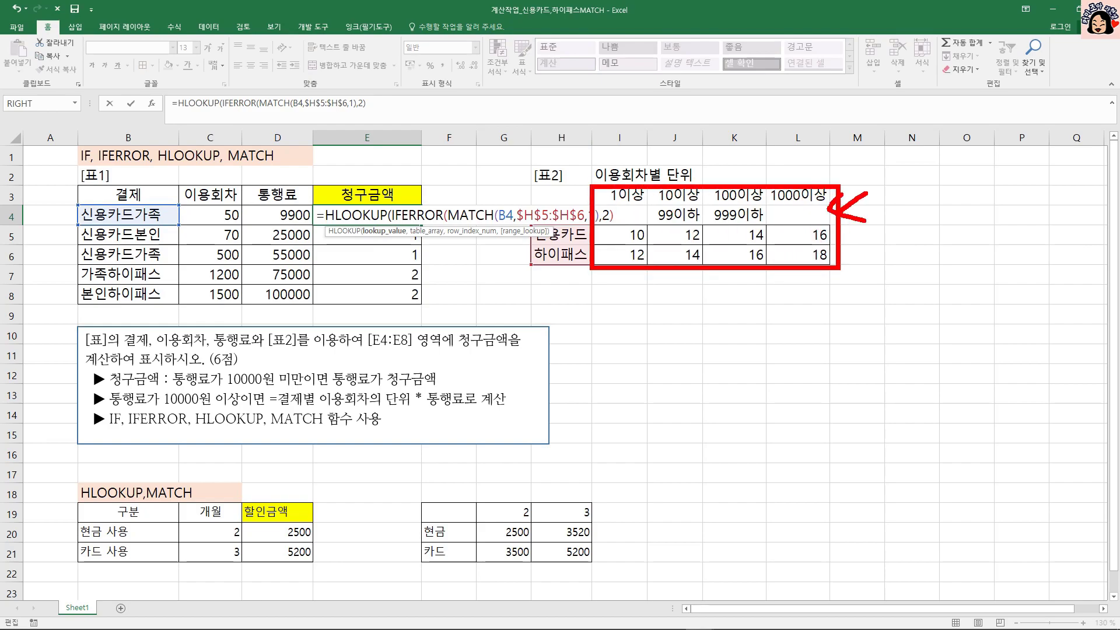
left_click_drag(213, 225, 259, 225)
key("Escape")
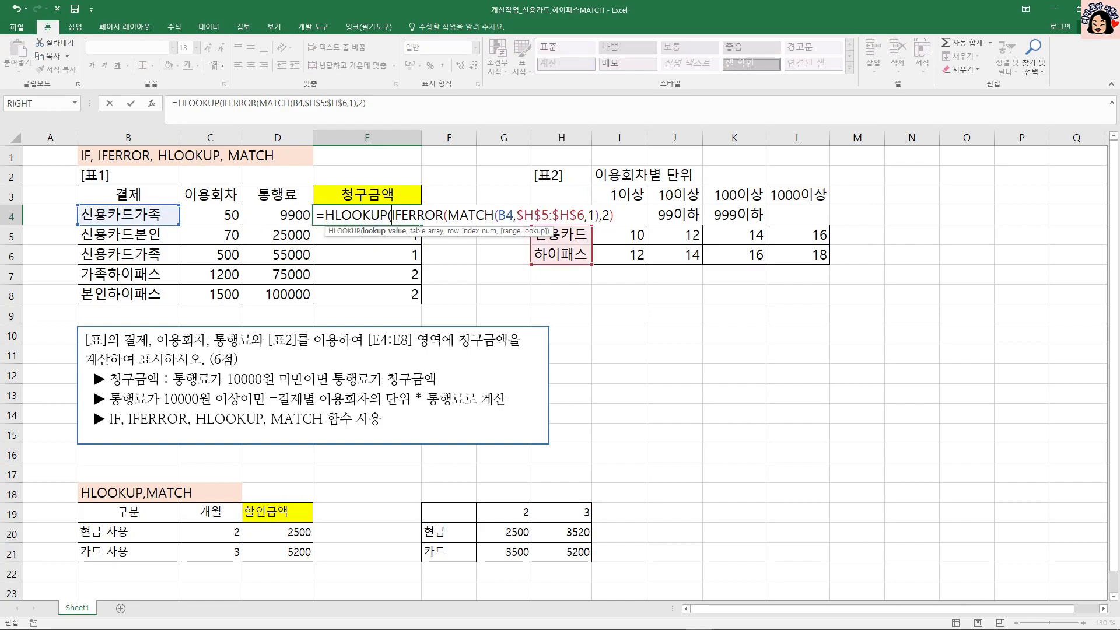
Set C4 as the lookup value and the absolute range $I$3:$L$6 as the table array of HLOOKUP in E4.
left_click(231, 214)
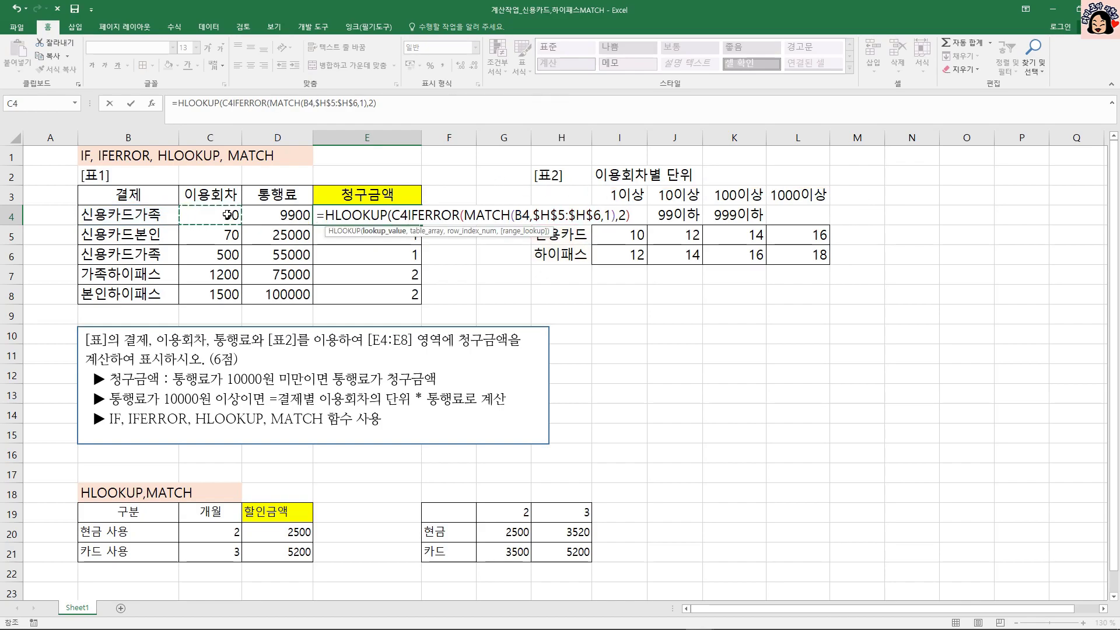
type(",")
left_click_drag(621, 195, 785, 255)
key("F4")
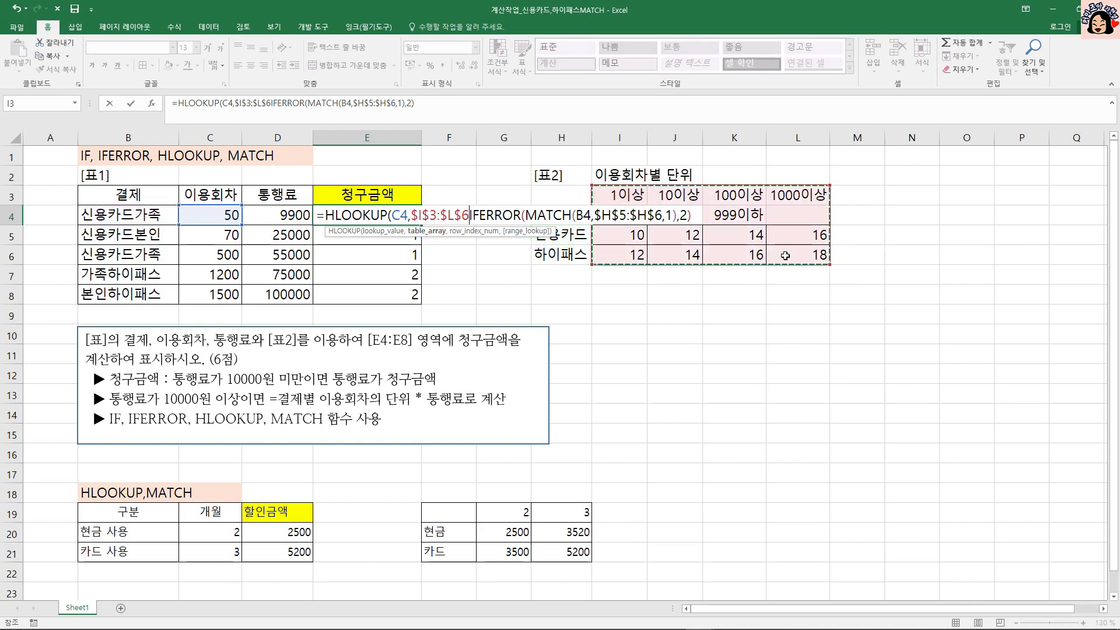
type(",")
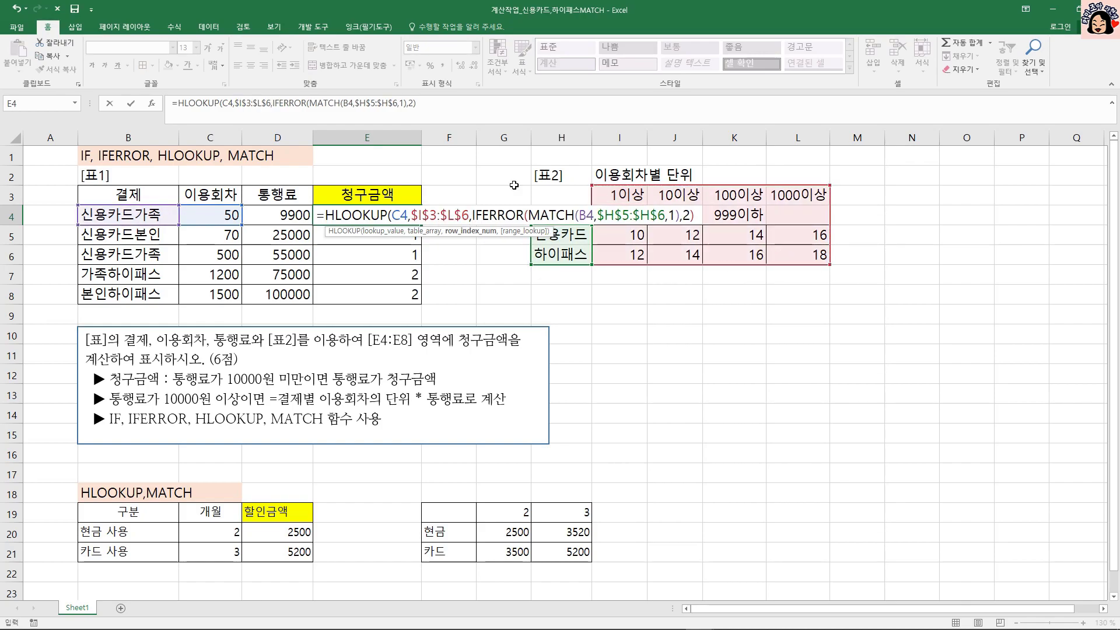
Add 2 to the IFERROR expression as HLOOKUP's row index in E4, close the function and fill the formula down to E8.
left_click_drag(472, 215, 694, 215)
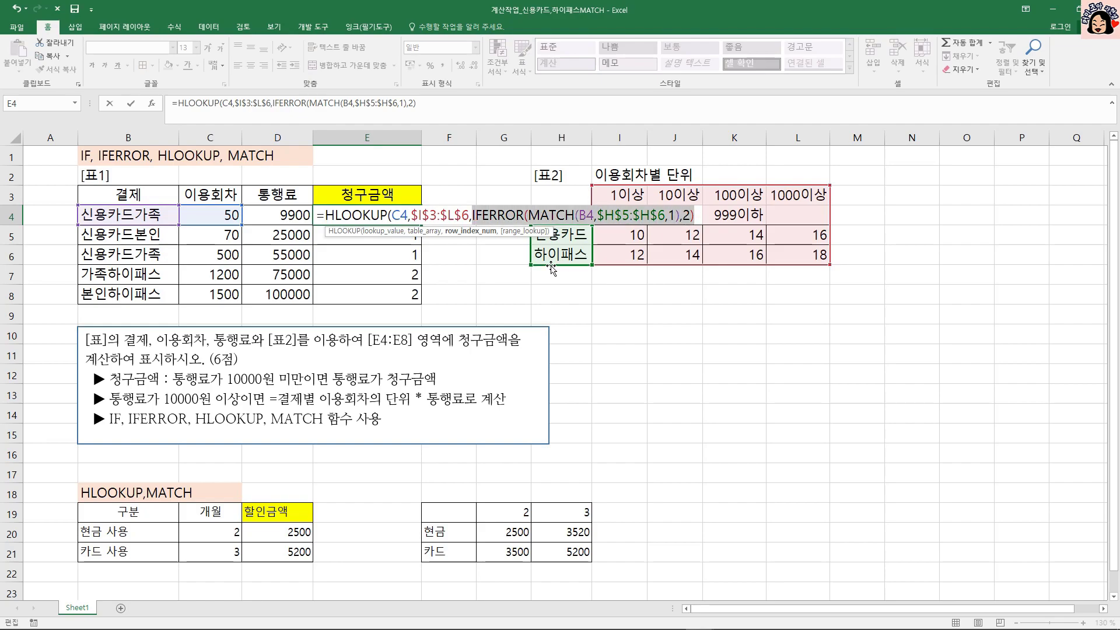
left_click(697, 215)
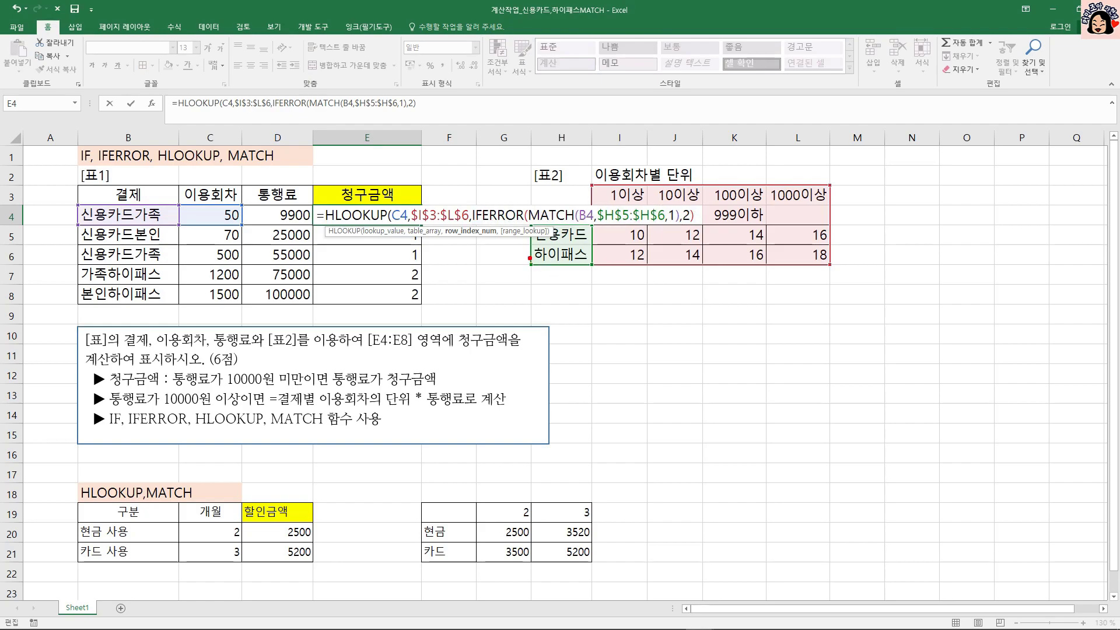
mouse_move(594, 230)
left_mouse_down()
mouse_move(583, 278)
mouse_move(620, 283)
left_mouse_up()
mouse_move(835, 187)
left_mouse_down()
mouse_move(838, 220)
mouse_move(873, 206)
left_mouse_up()
mouse_move(863, 189)
left_mouse_down()
mouse_move(859, 222)
mouse_move(881, 209)
mouse_move(913, 215)
left_mouse_up()
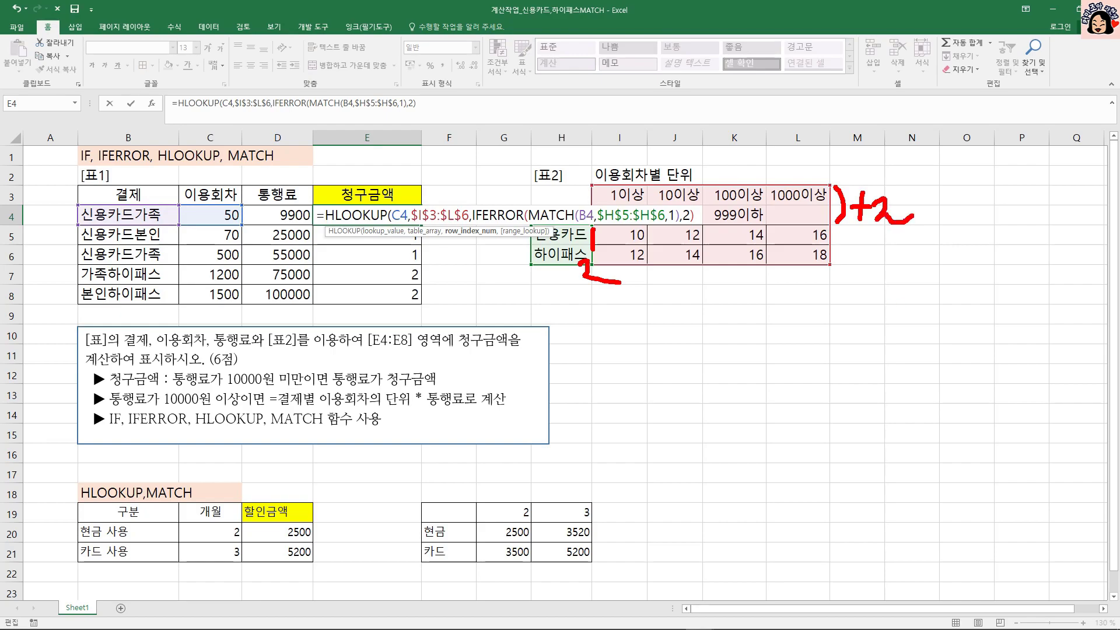
left_click_drag(485, 224, 677, 223)
key("Escape")
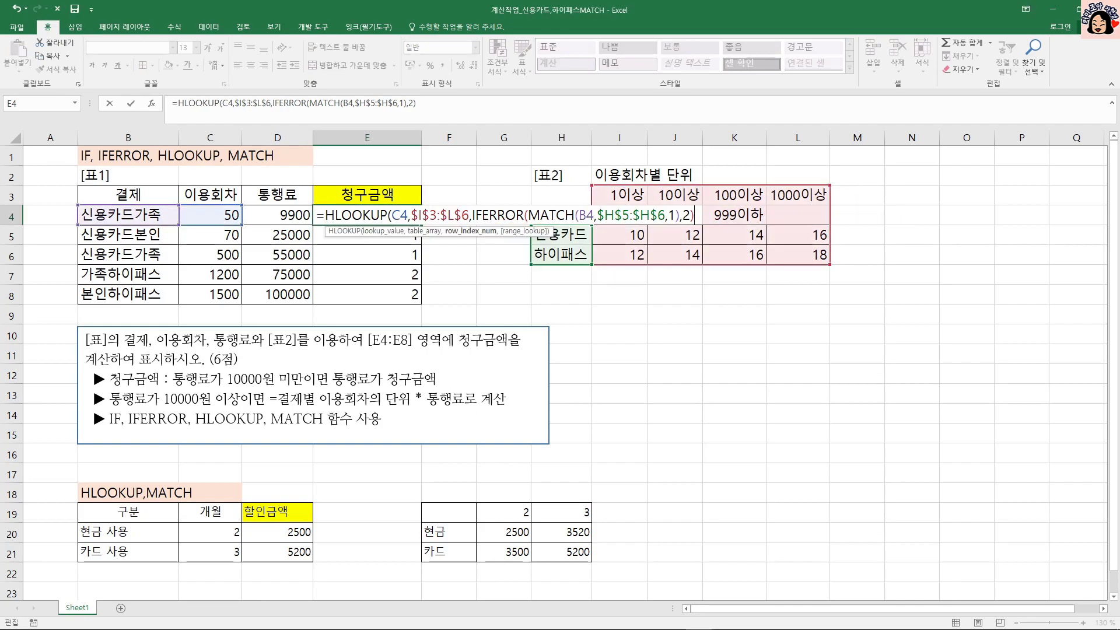
type("+2")
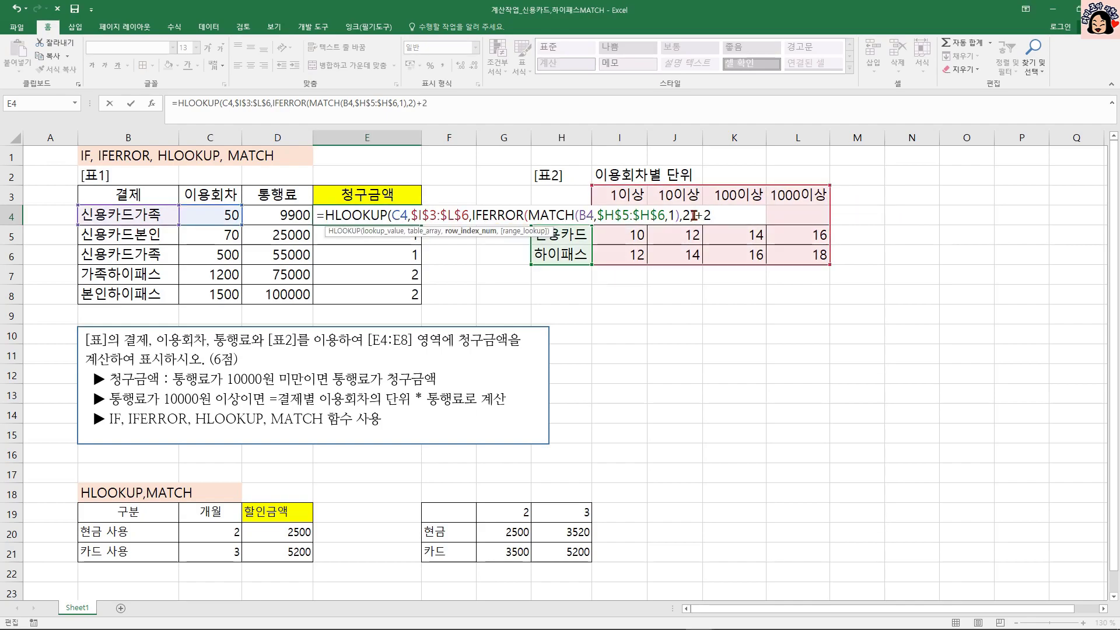
key("ctrl+Return")
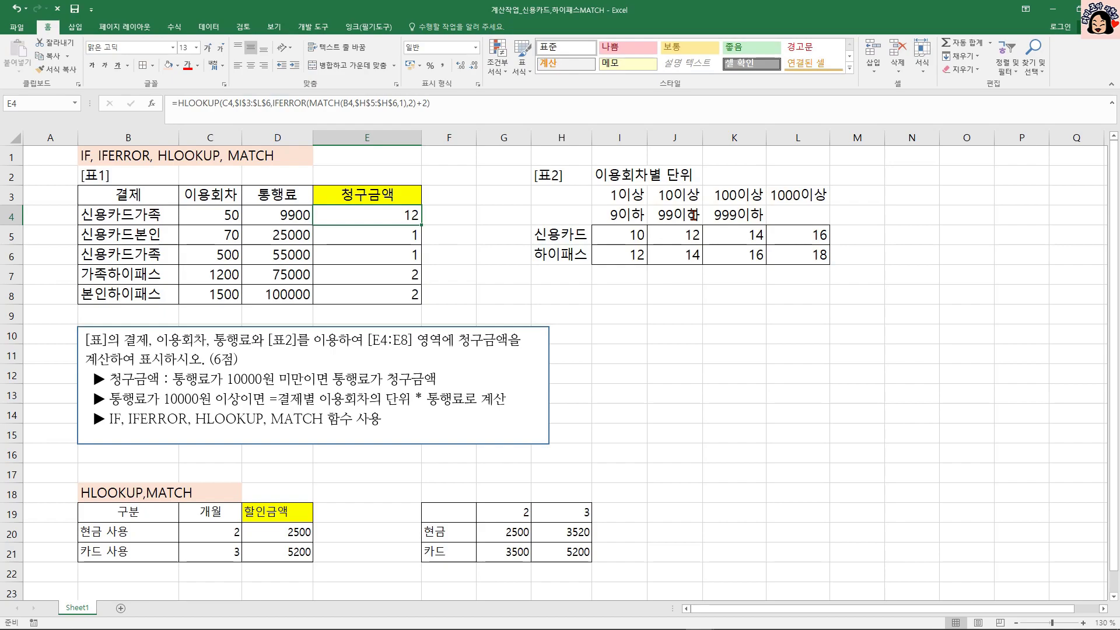
left_click_drag(423, 225, 421, 302)
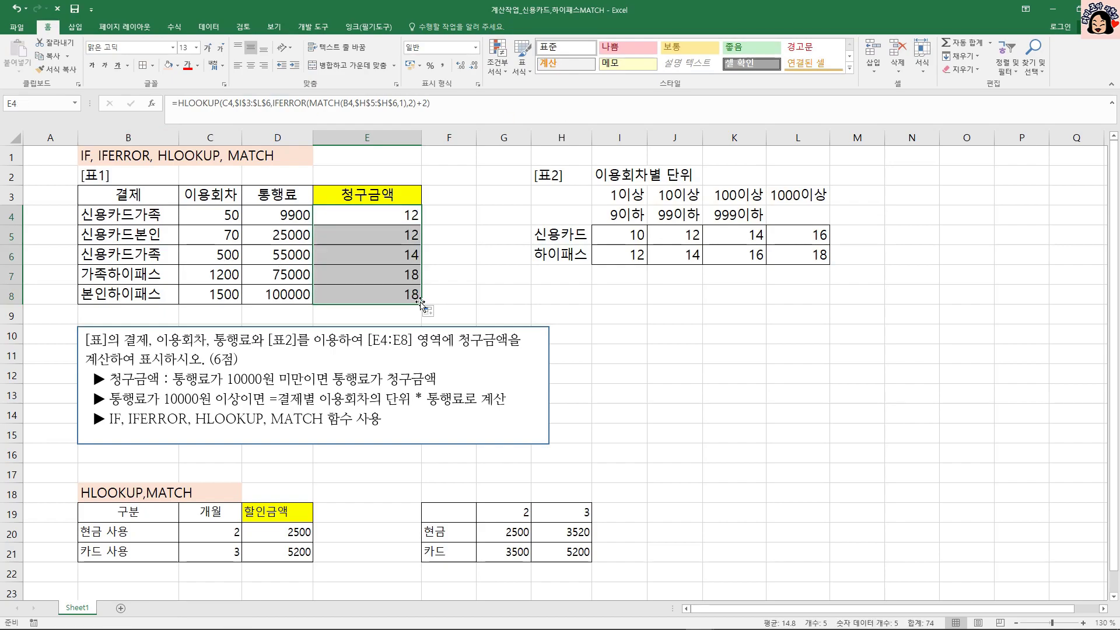
left_click(401, 219)
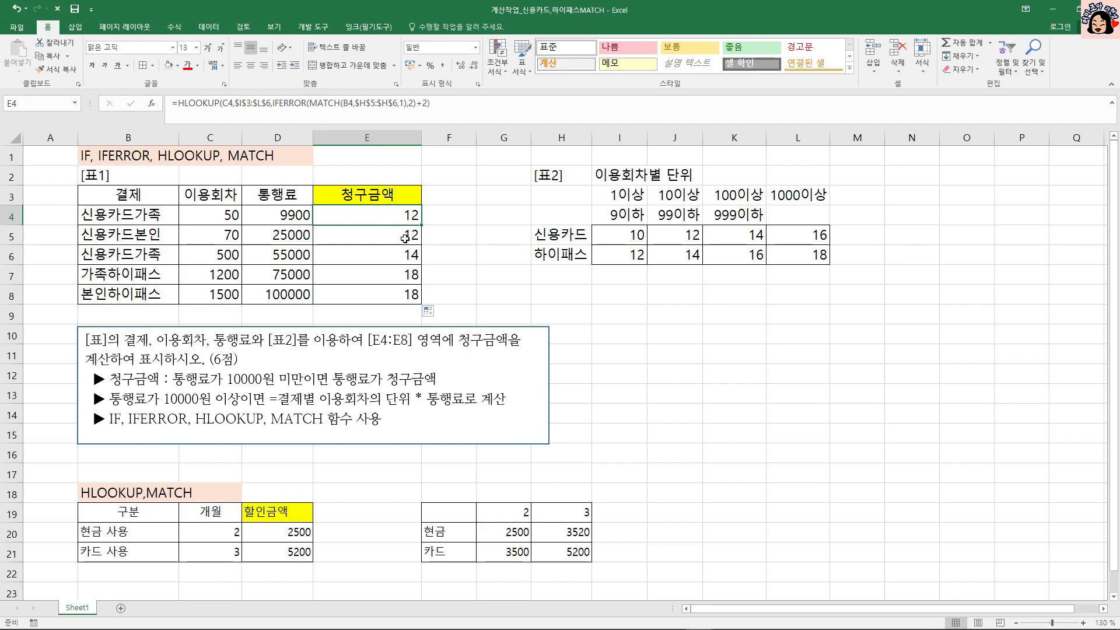
Wrap the HLOOKUP expression in E4 in an IF function with the condition D4<10000 and D4 as the value if true.
double_click(392, 215)
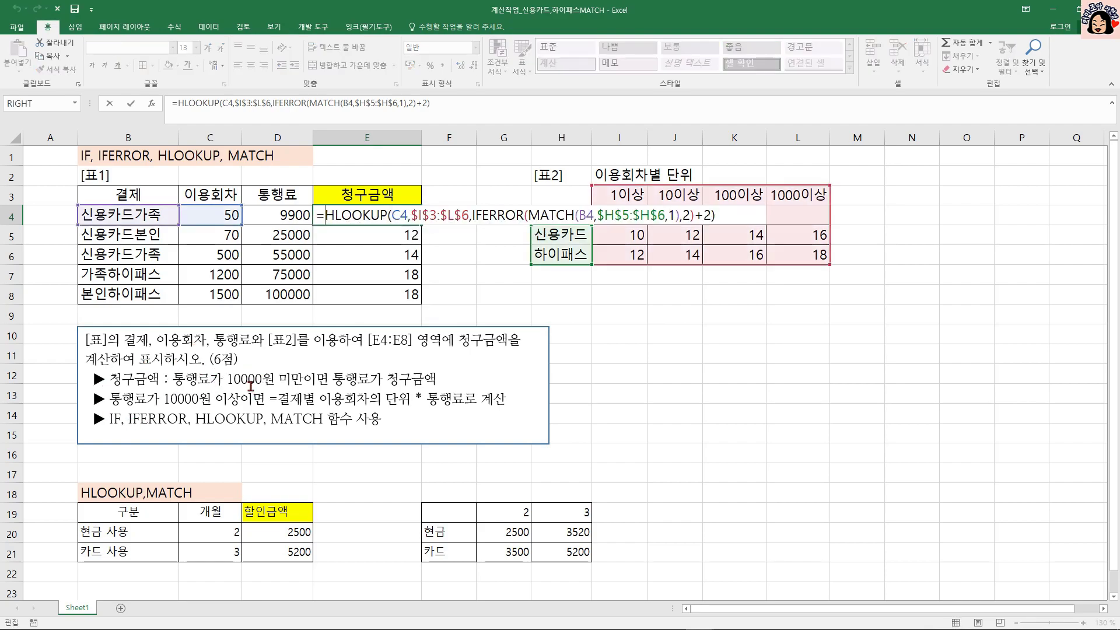
type("I")
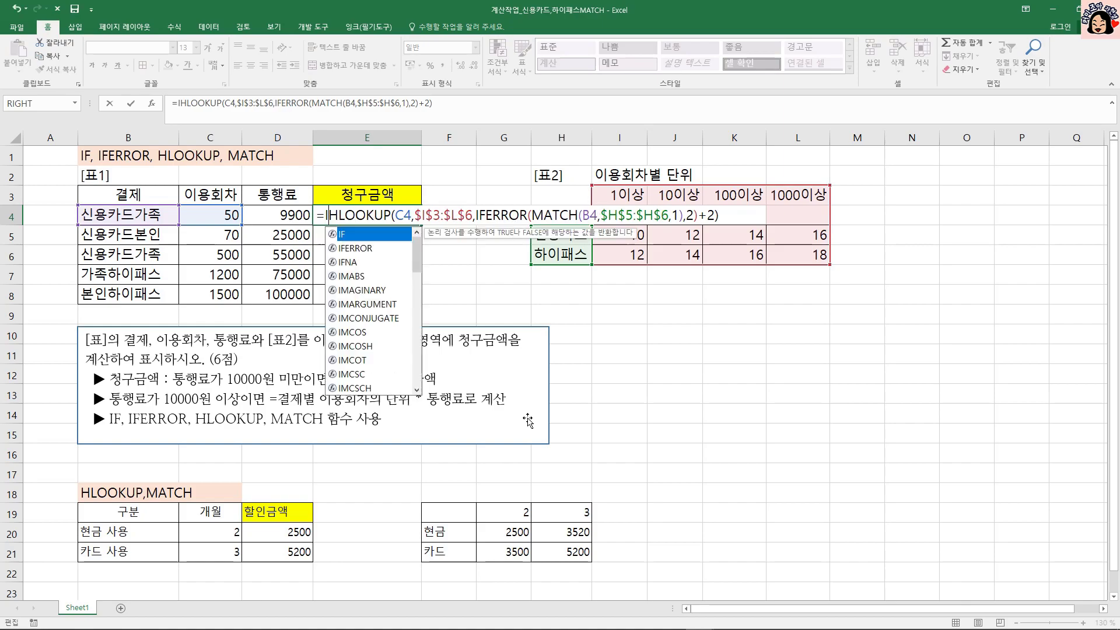
type("F(")
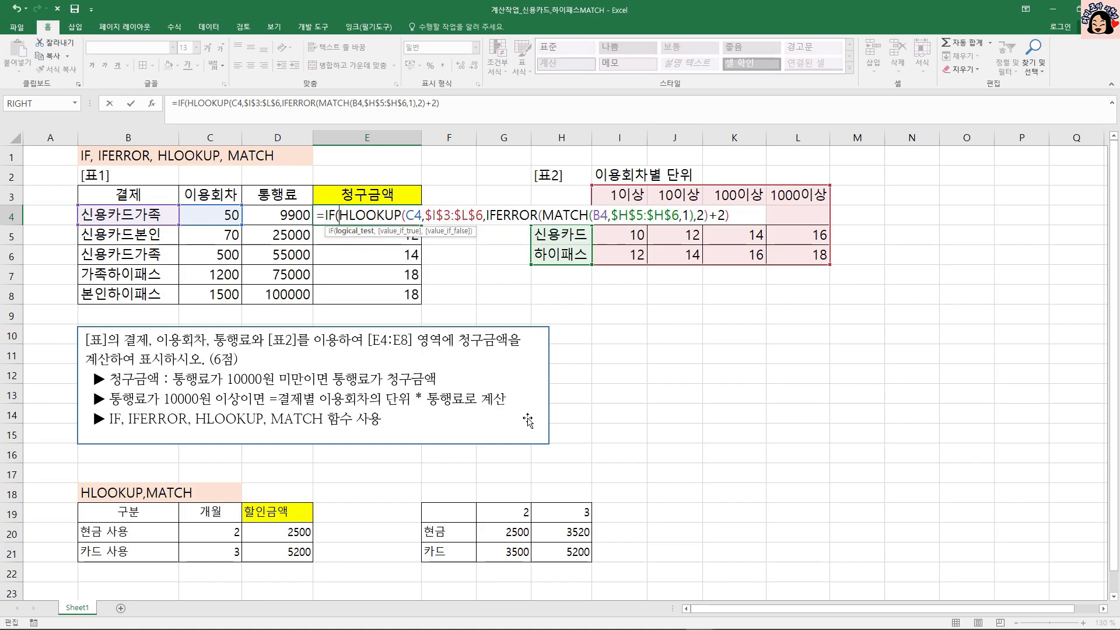
left_click(265, 216)
type("<10000")
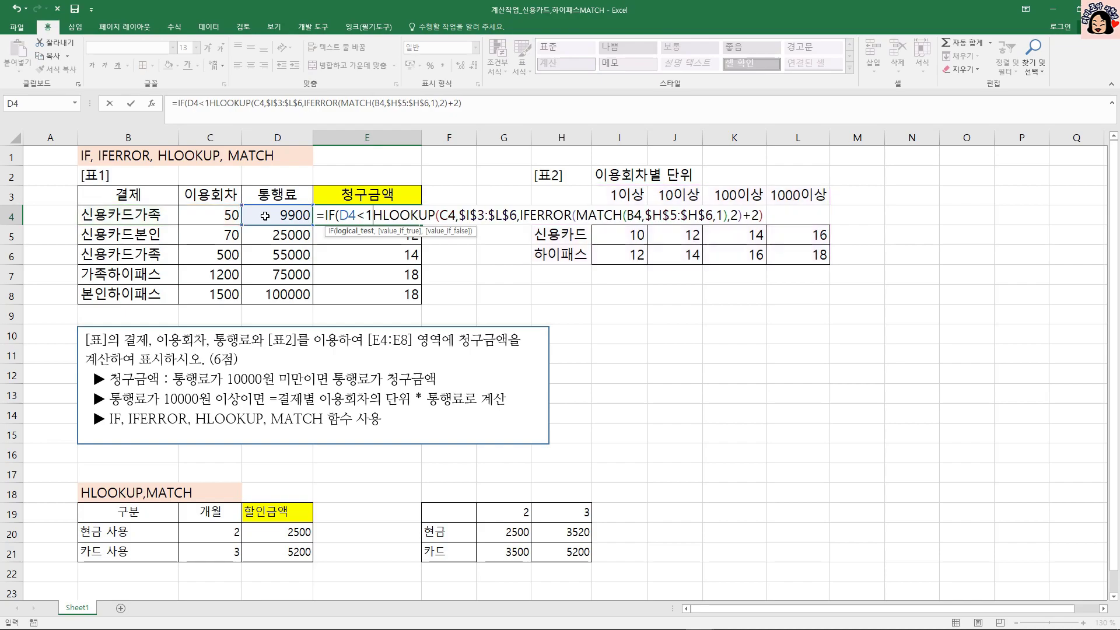
type(",")
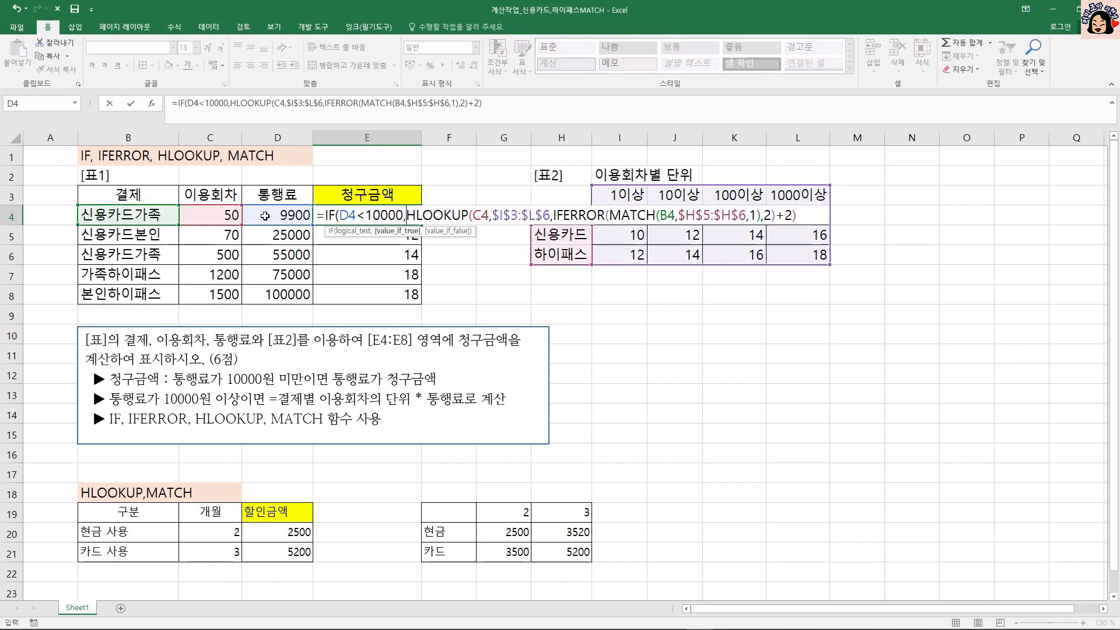
left_click(267, 213)
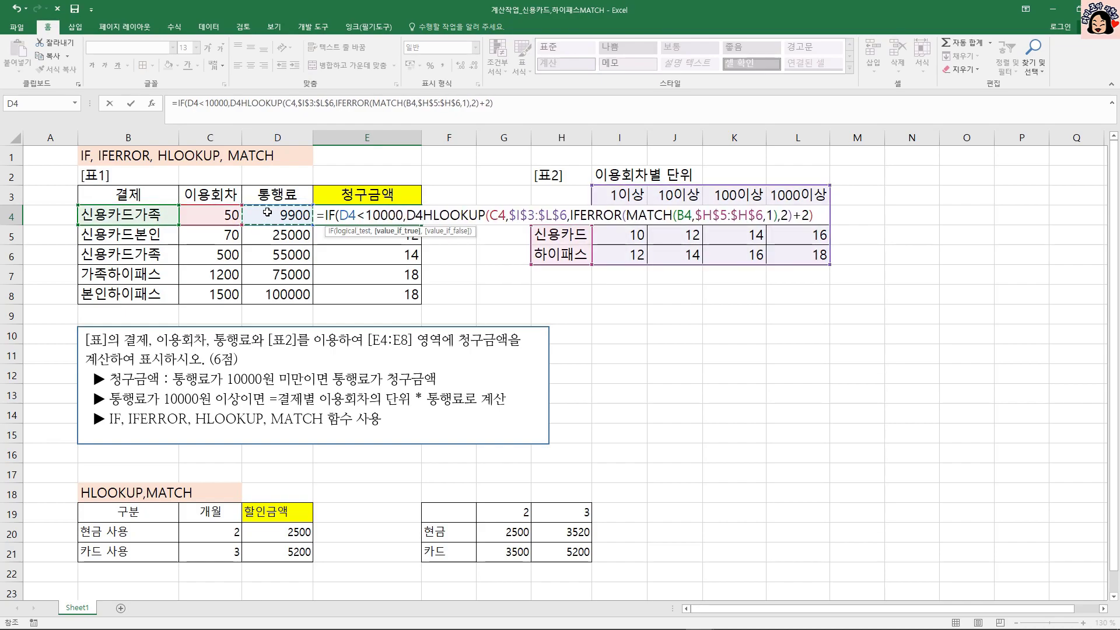
type(",")
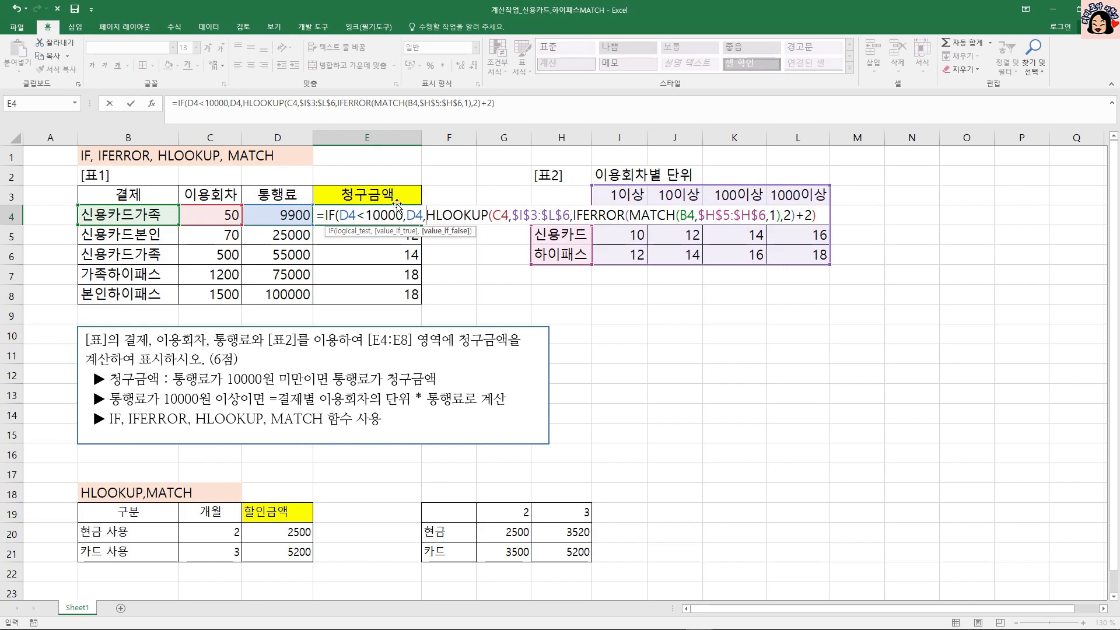
Multiply the HLOOKUP expression in E4 by D4 as the value if false and close the IF function.
left_click_drag(426, 214, 818, 222)
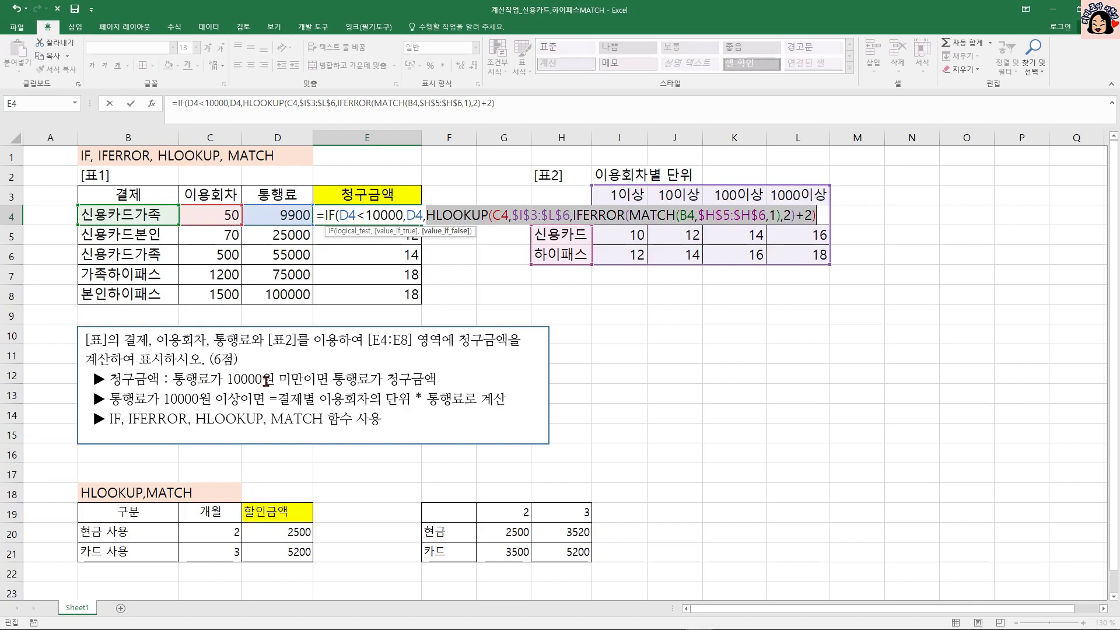
double_click(432, 215)
left_click_drag(508, 215, 823, 216)
left_click(822, 216)
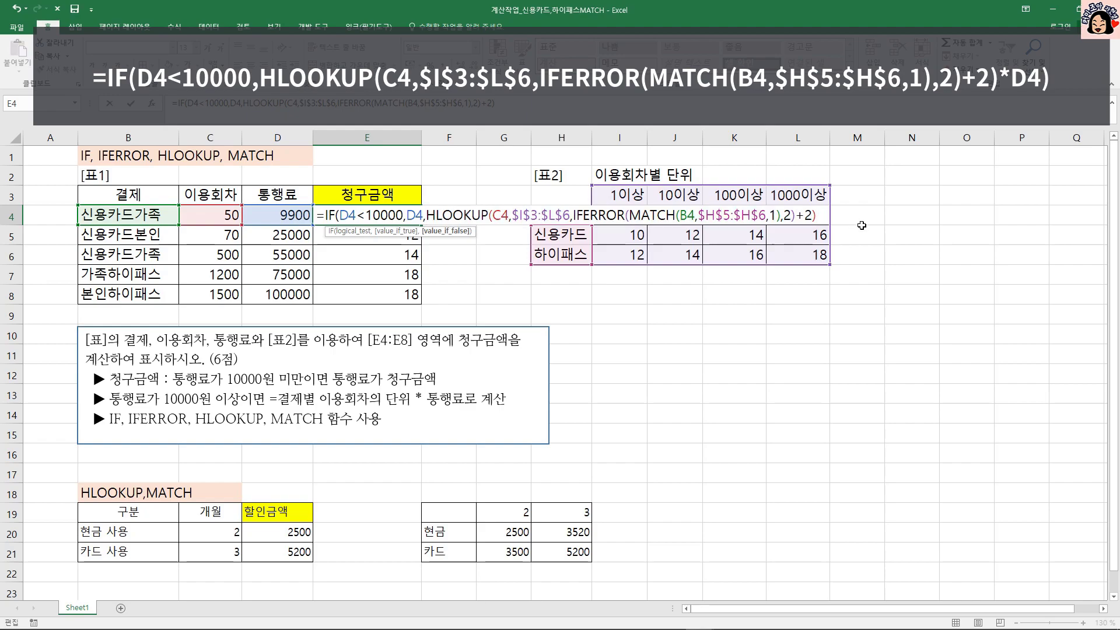
type("*")
left_click(288, 217)
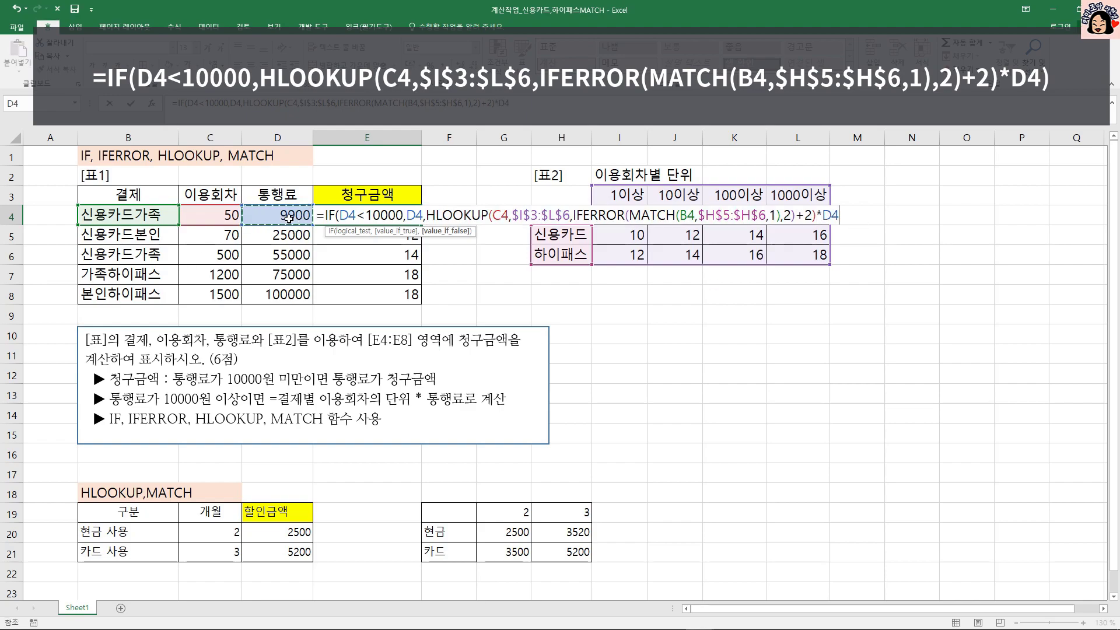
type(")")
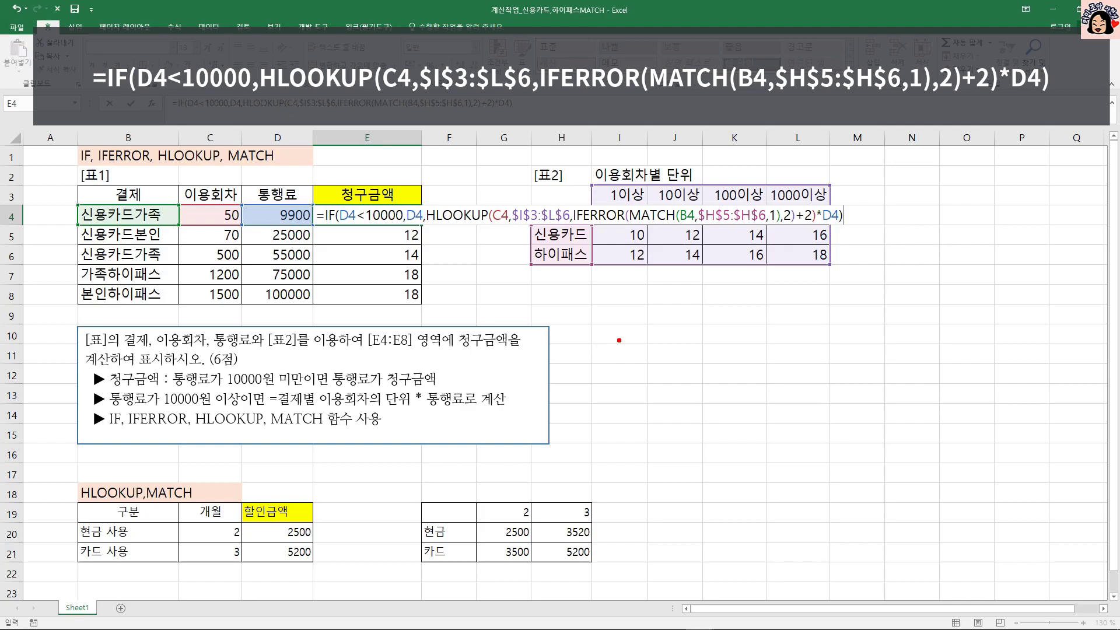
Compare each part of the E4 formula with the 10000원 미만 and 10000원 이상 conditions in the task description.
left_click_drag(172, 386, 329, 386)
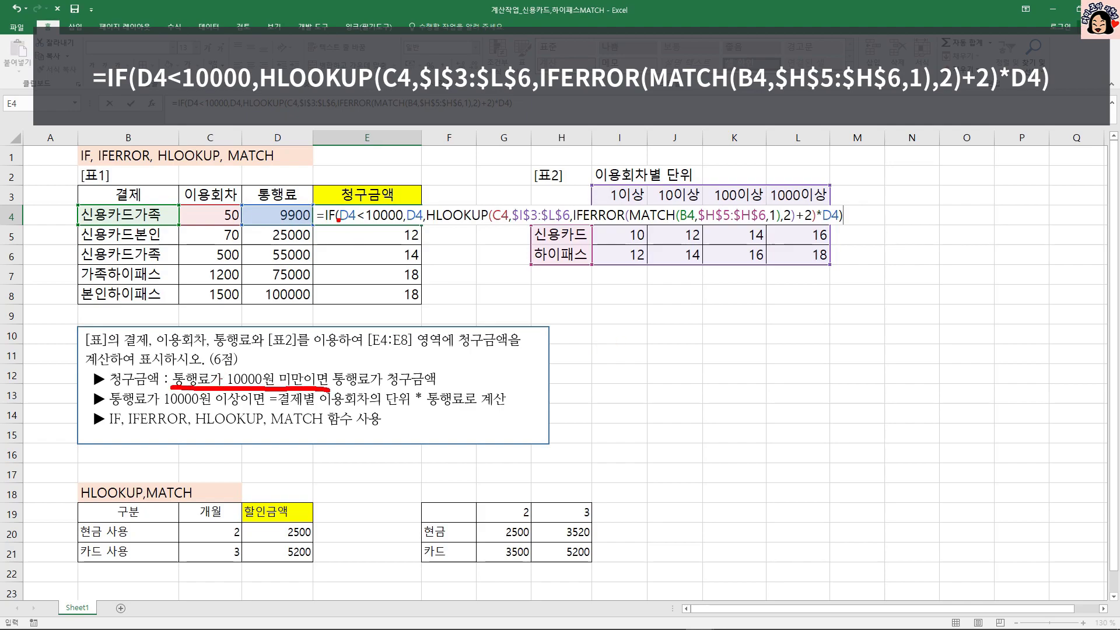
left_click_drag(337, 228, 391, 228)
left_click_drag(339, 386, 388, 385)
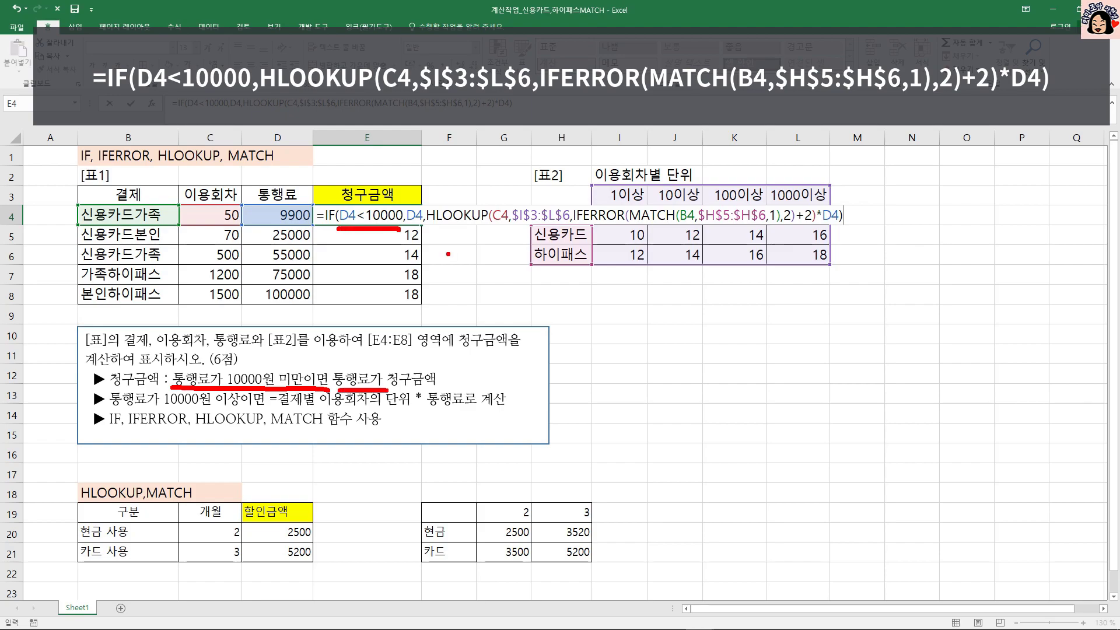
left_click_drag(406, 233, 417, 233)
left_click_drag(280, 409, 405, 402)
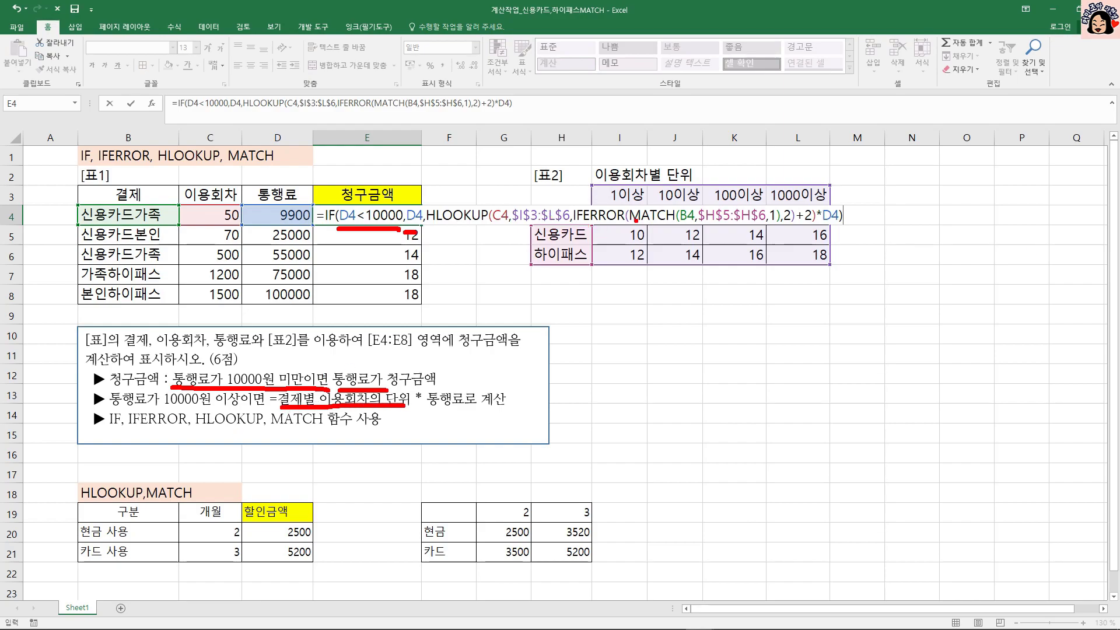
left_click_drag(629, 226, 775, 223)
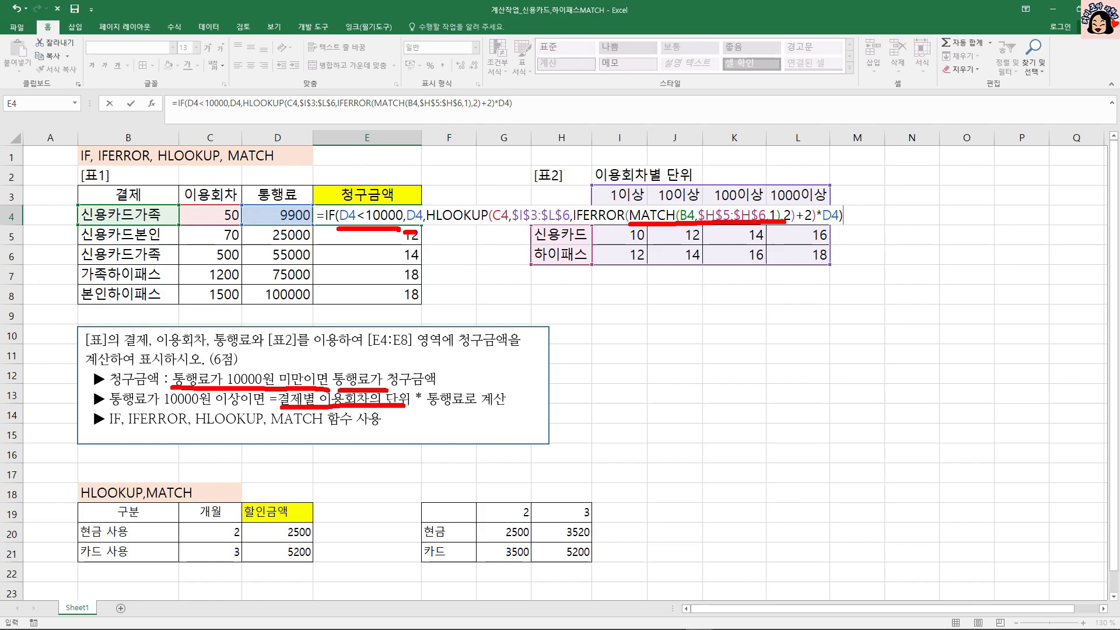
left_click_drag(576, 221, 612, 223)
mouse_move(515, 228)
left_mouse_down()
mouse_move(525, 269)
mouse_move(557, 273)
left_mouse_up()
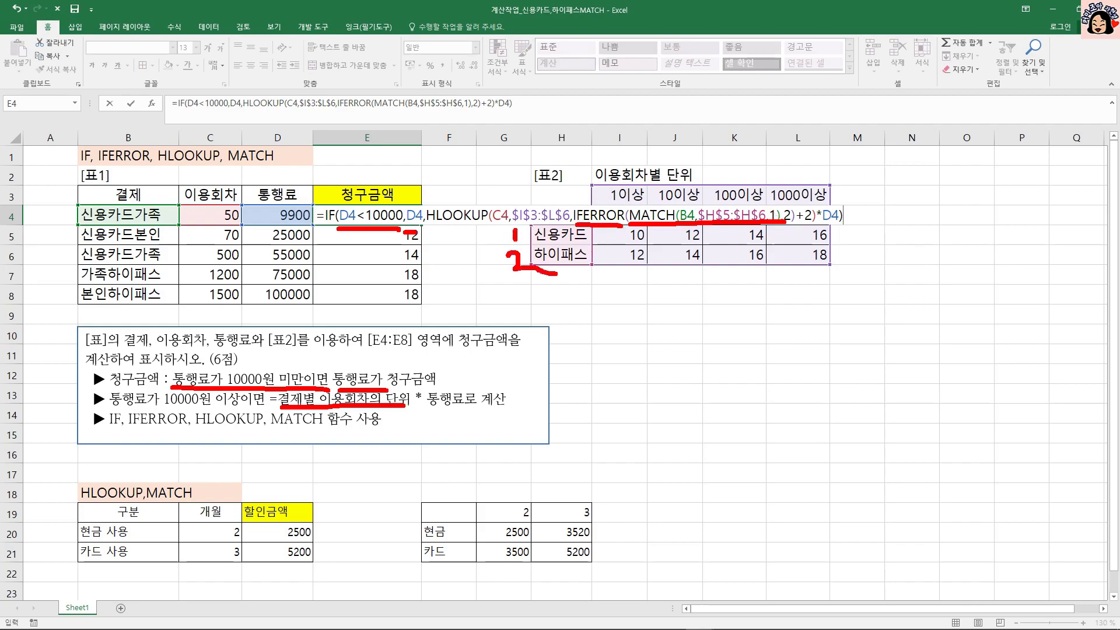
left_click_drag(437, 225, 474, 229)
left_click_drag(804, 226, 813, 227)
key("Escape")
Commit the completed IF formula in E4 and fill it down to E8.
key("Return")
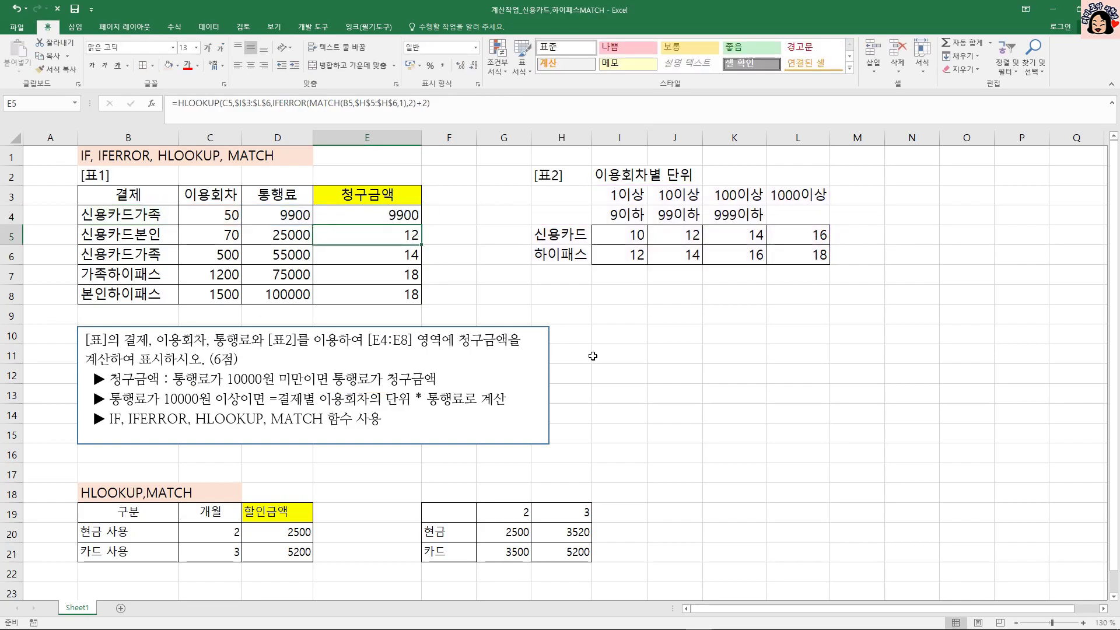
left_click(401, 210)
left_click_drag(421, 226, 418, 297)
left_click(396, 213)
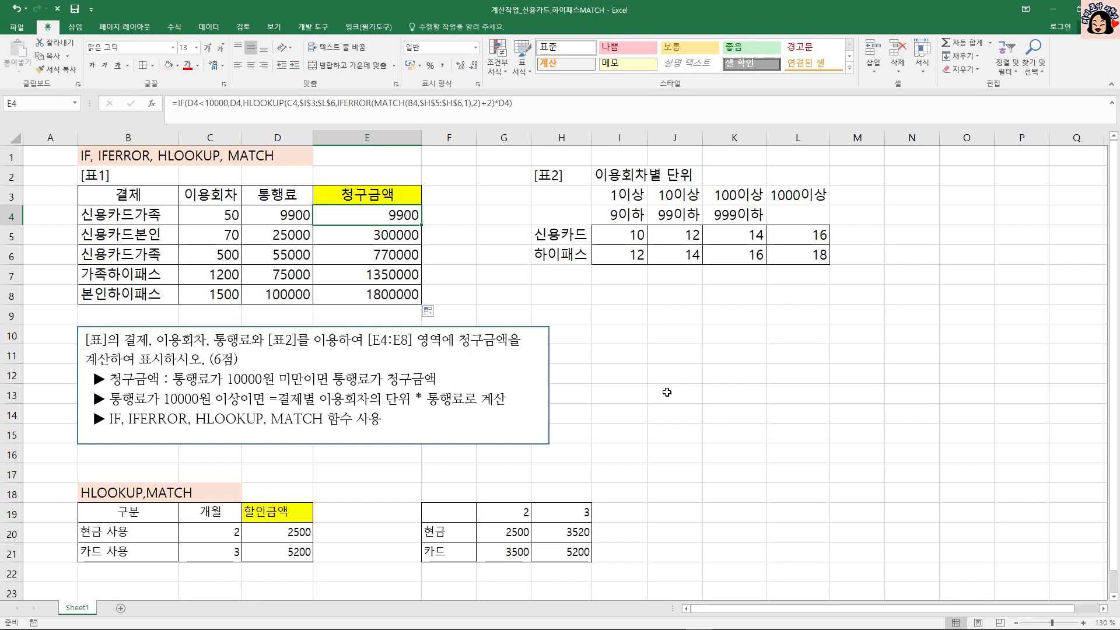
Review the 결제 entries in B4:B8 against the 신용카드 and 하이패스 labels in H5:H6 and the final formula in E4.
left_click_drag(140, 214, 145, 294)
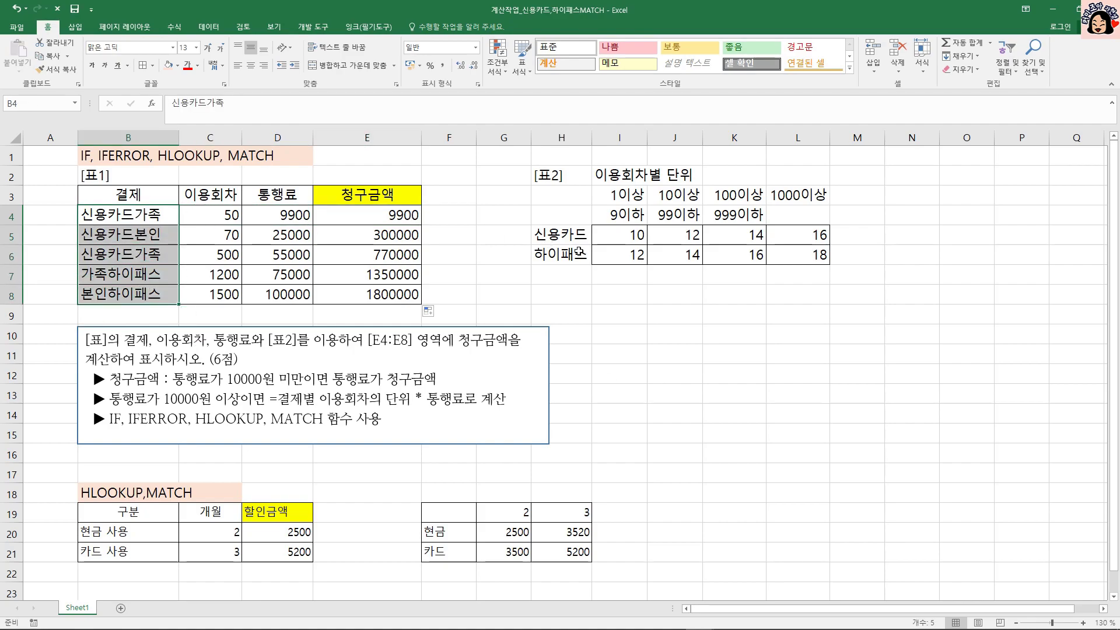
left_click_drag(572, 239, 563, 257)
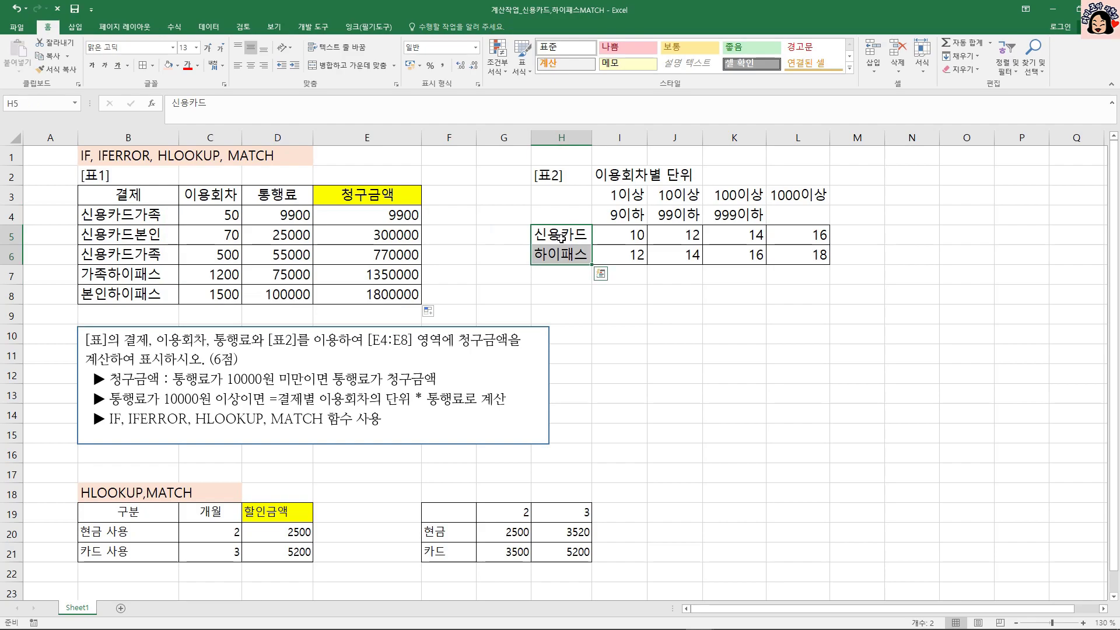
left_click(560, 236)
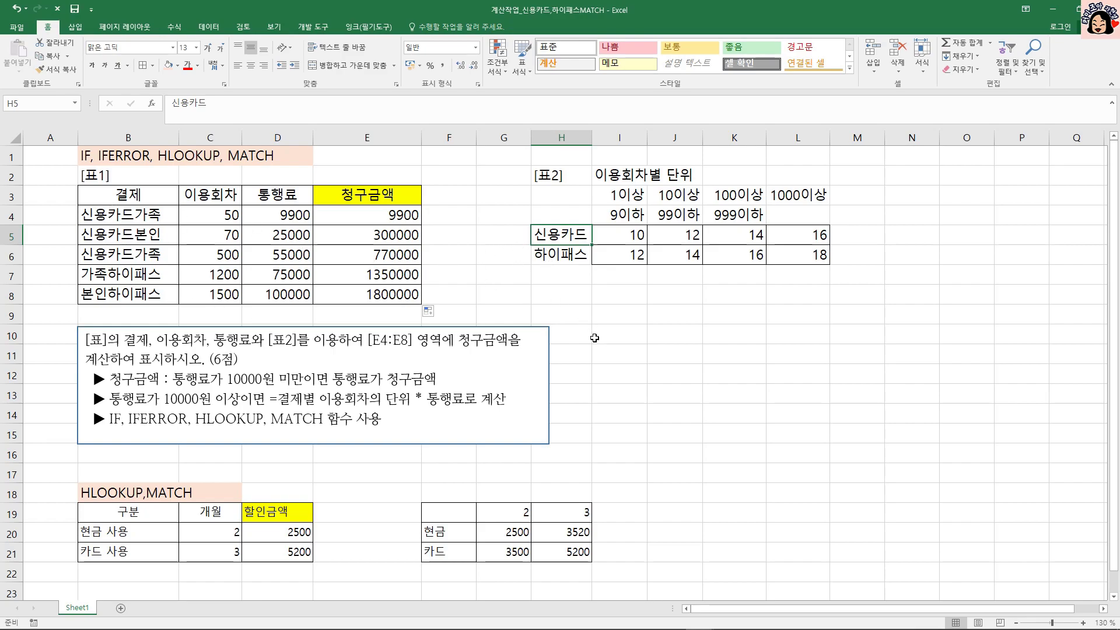
left_click(402, 220)
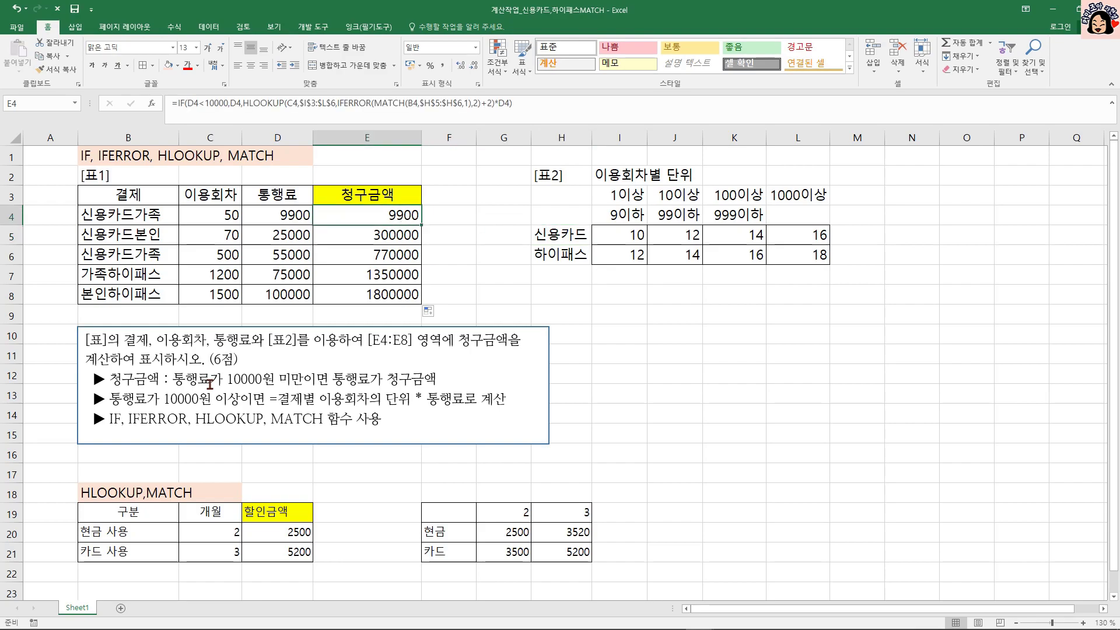